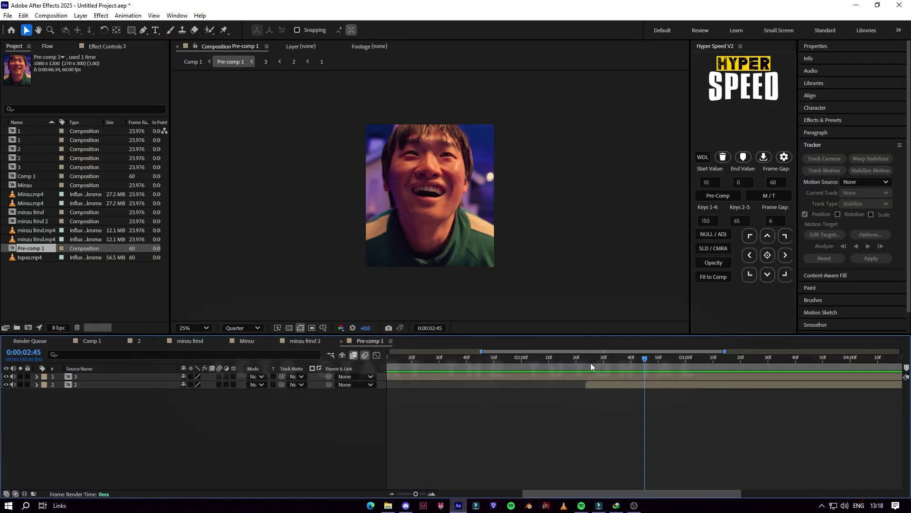
- Switch the Pre-comp 1 viewer resolution from Quarter to Full and zoom in to 100%
click(587, 376)
click(243, 328)
click(238, 358)
scroll(370, 203, up, 4)
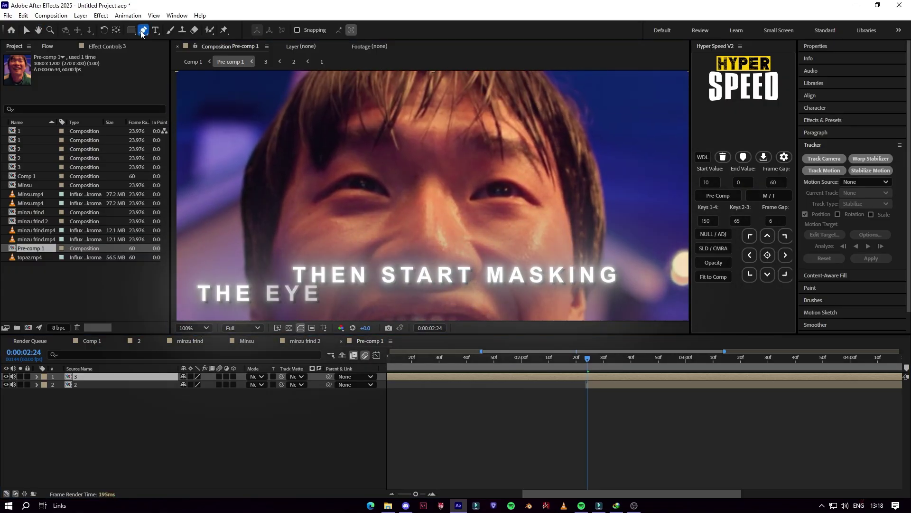
scroll(299, 204, up, 2)
- Draw a closed pen mask tracing the left eye's outline on layer 3
key(g)
click(350, 200)
drag(284, 182, 273, 181)
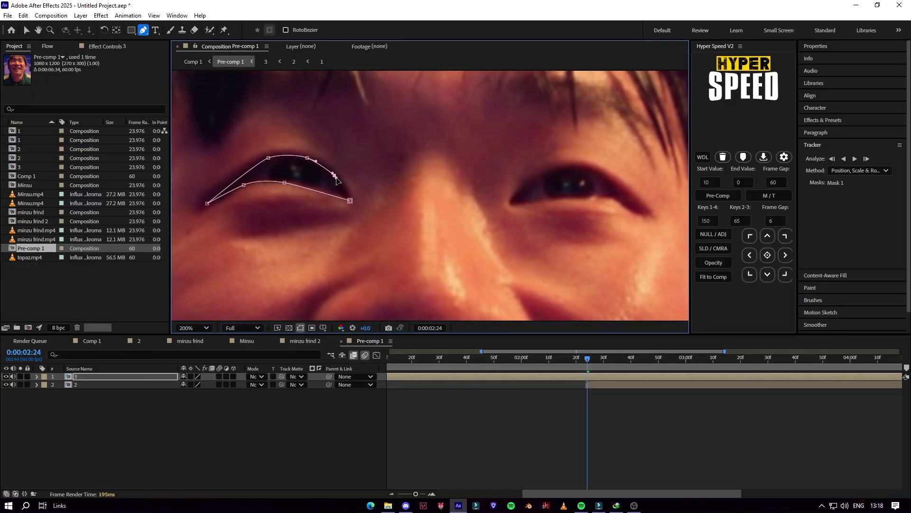
click(500, 426)
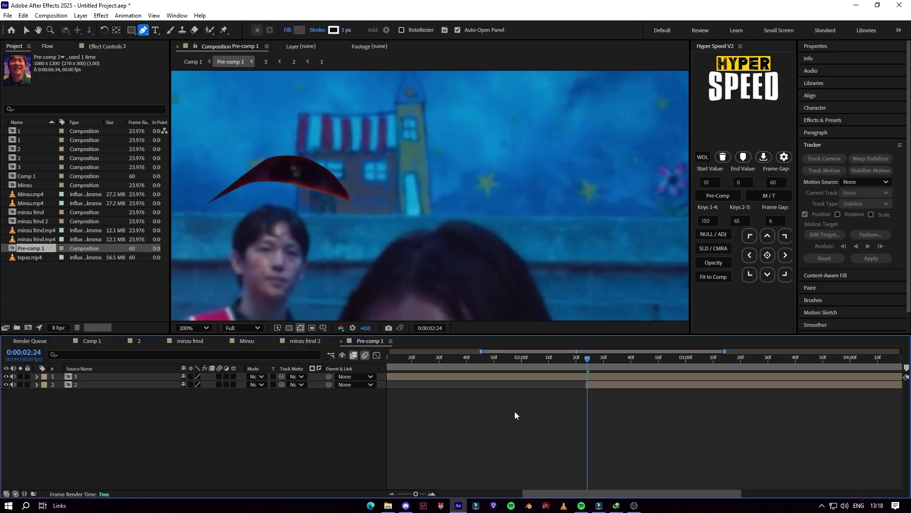
- Add a second mask, Mask 2, to layer 3
right_click(589, 376)
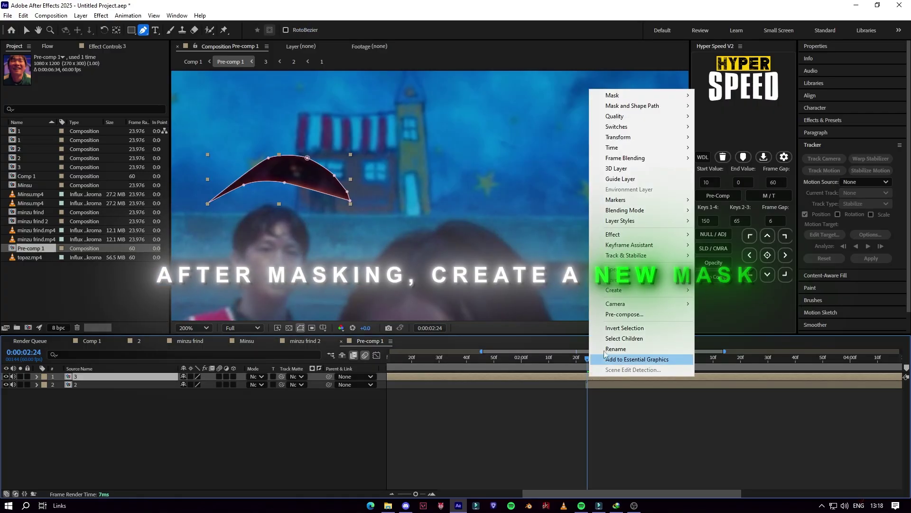
mouse_move(641, 95)
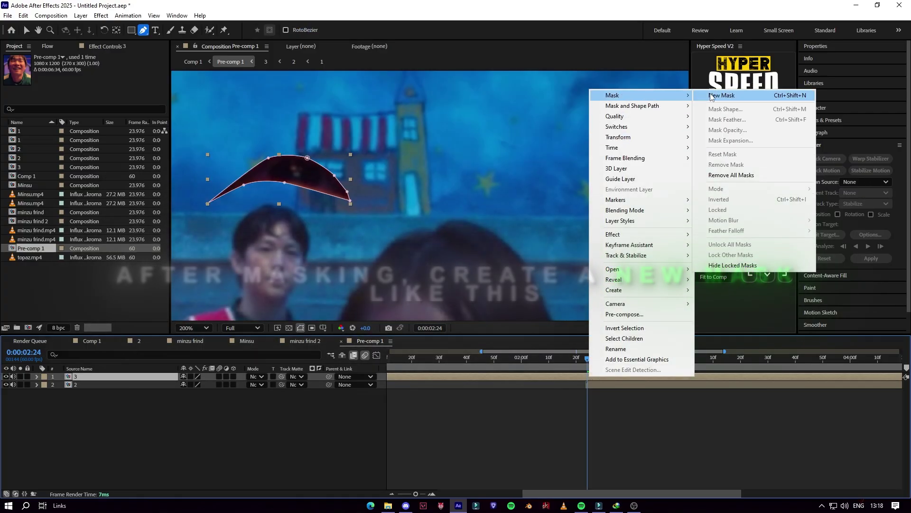
click(822, 95)
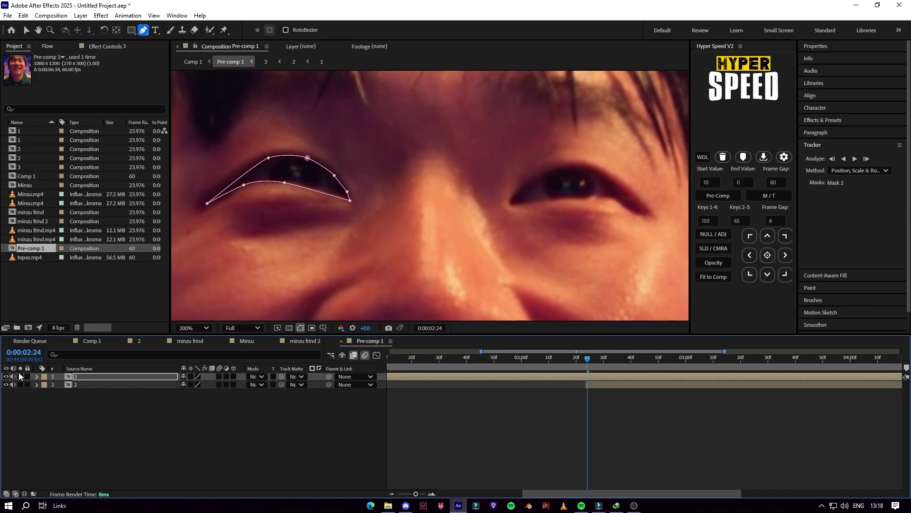
- Set layer 3's Mask 1 mode to Subtract and Mask 2 mode to Lighten
click(37, 377)
click(45, 385)
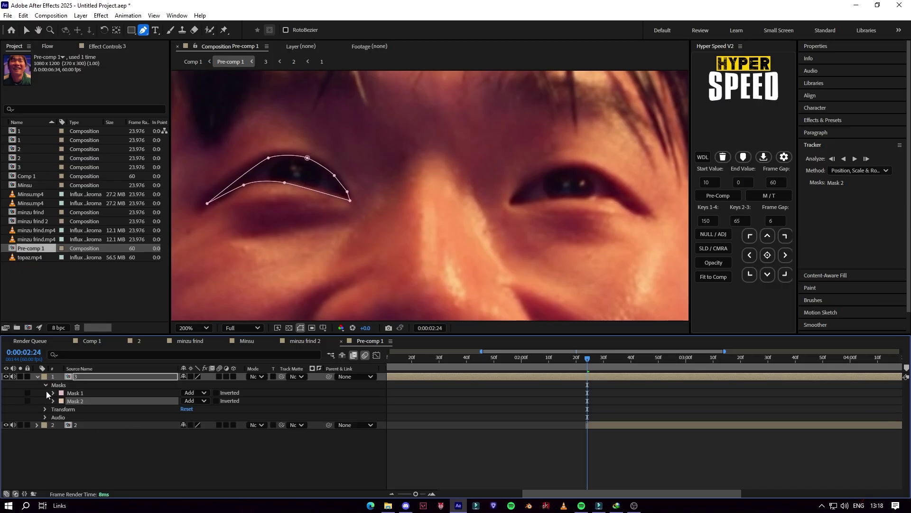
click(53, 401)
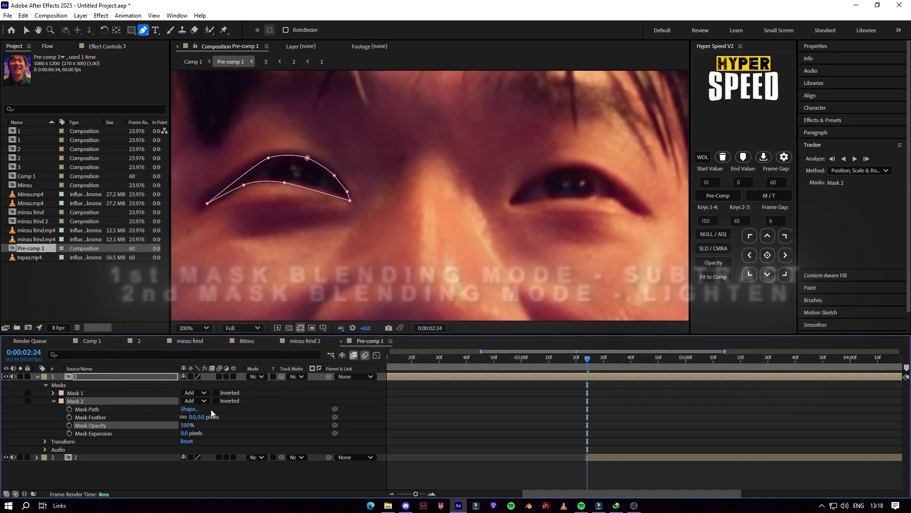
click(191, 393)
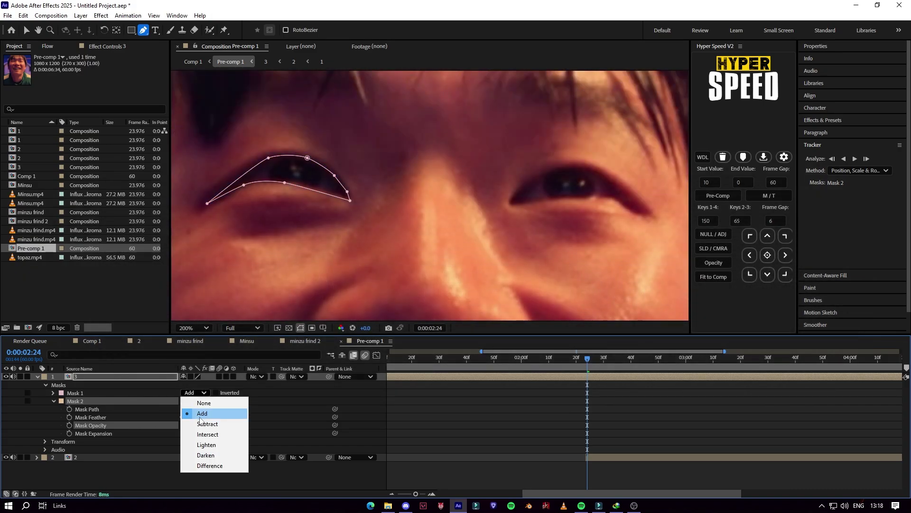
click(202, 424)
click(194, 401)
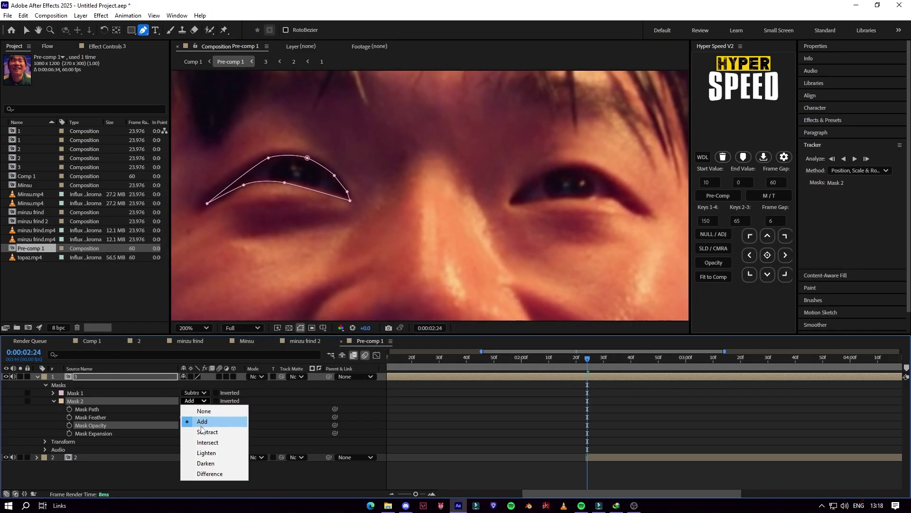
click(203, 453)
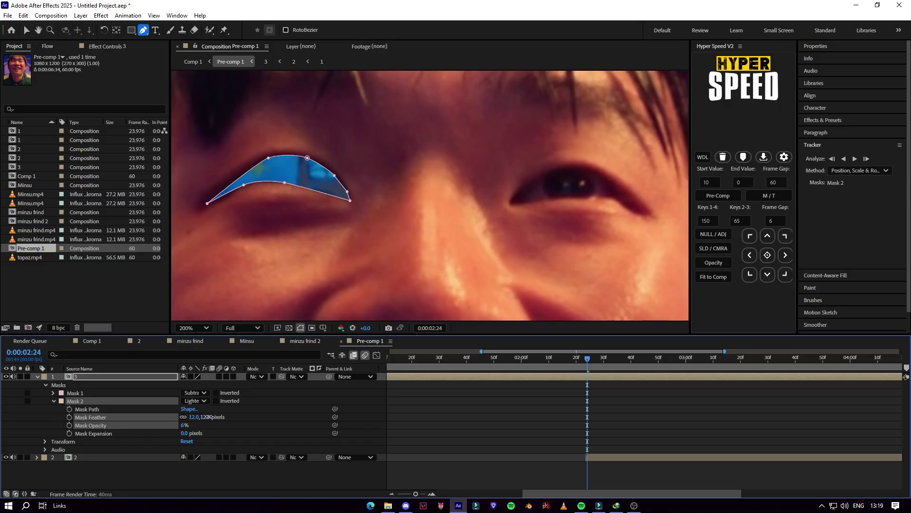
- Give Mask 1 a 6-pixel feather and raise Mask 2 opacity to 100%
click(52, 393)
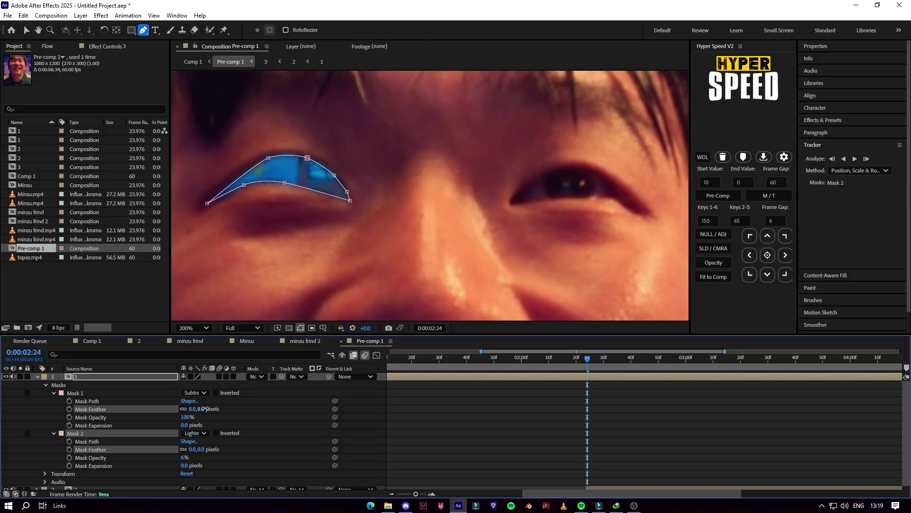
click(279, 427)
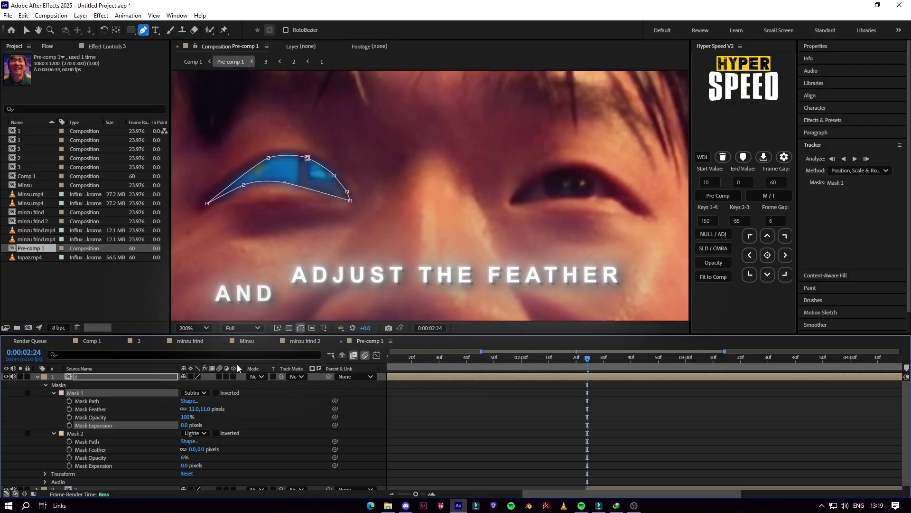
drag(207, 411, 186, 411)
click(265, 444)
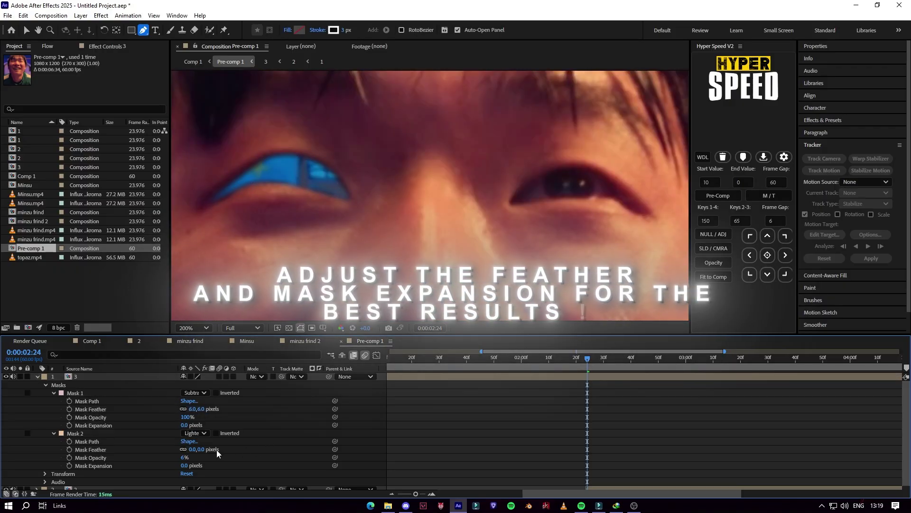
drag(186, 460, 223, 449)
click(631, 376)
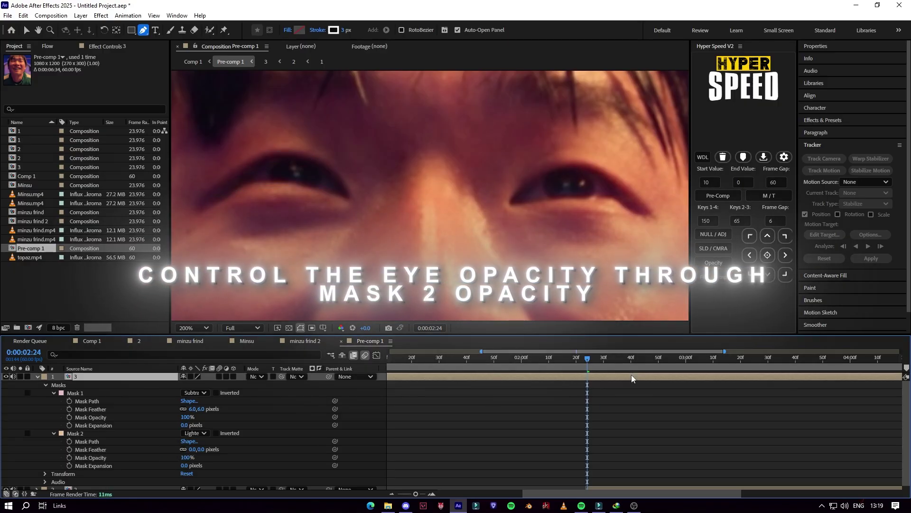
scroll(584, 278, down, 2)
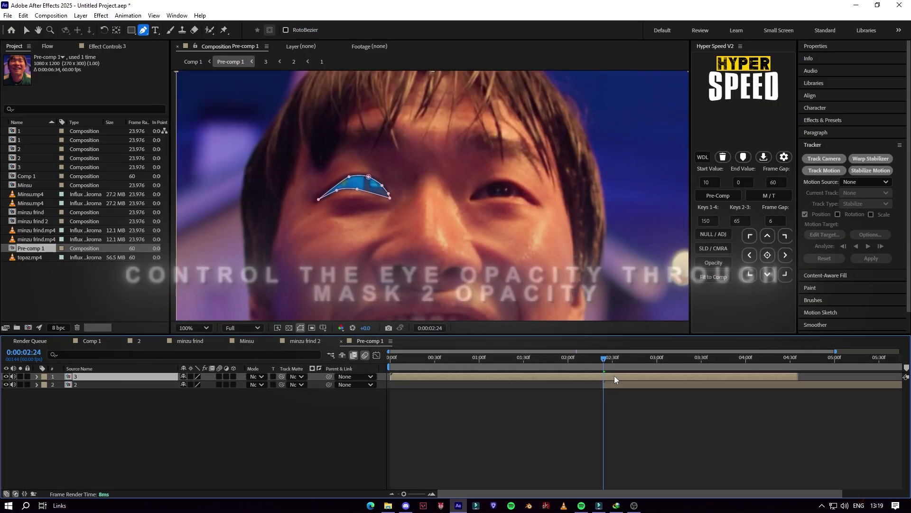
- Create Camera 1 with the 35mm preset, accepting the 2D layers warning
right_click(322, 298)
mouse_move(428, 307)
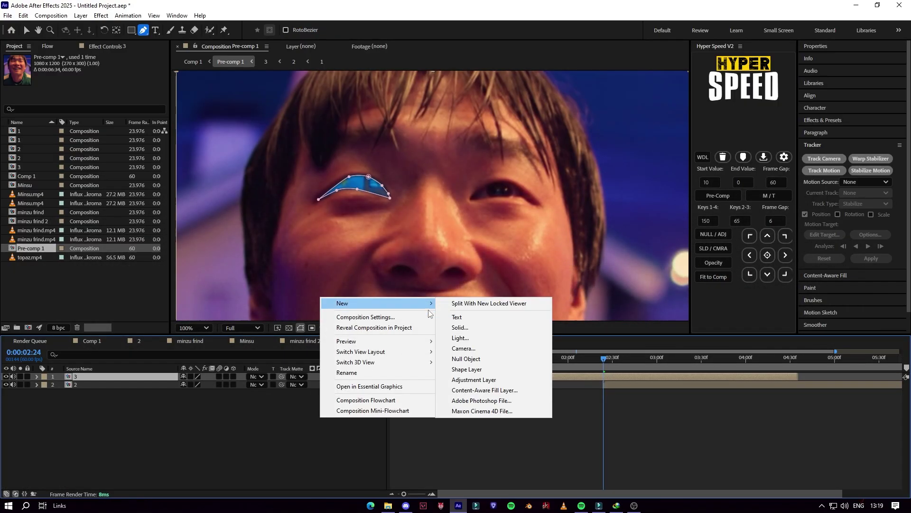
click(480, 347)
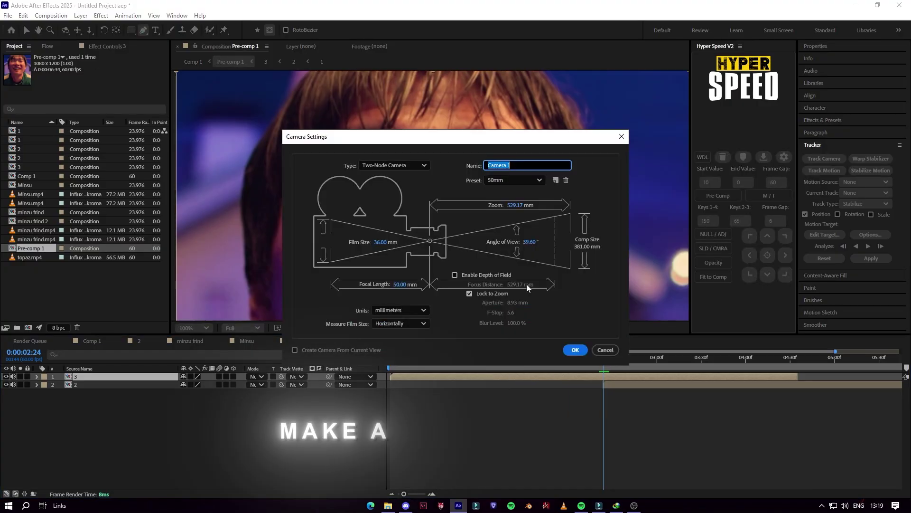
click(526, 182)
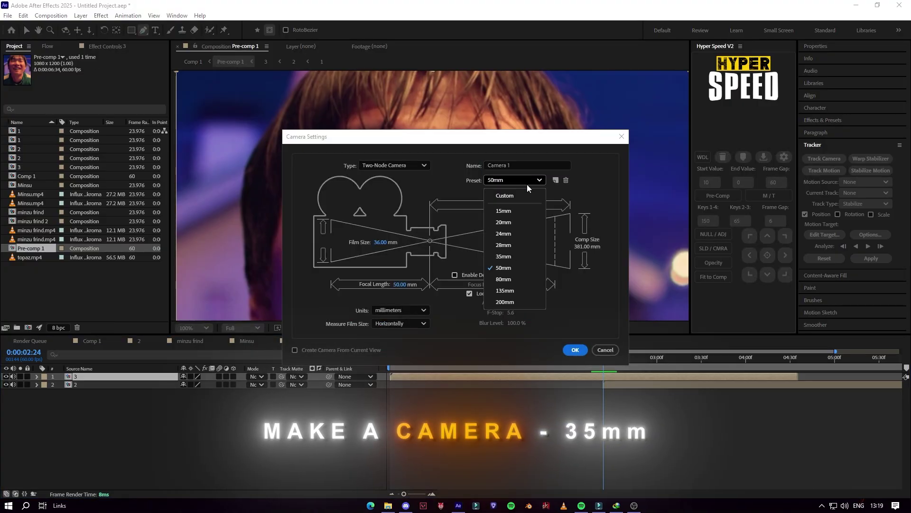
click(504, 256)
click(574, 350)
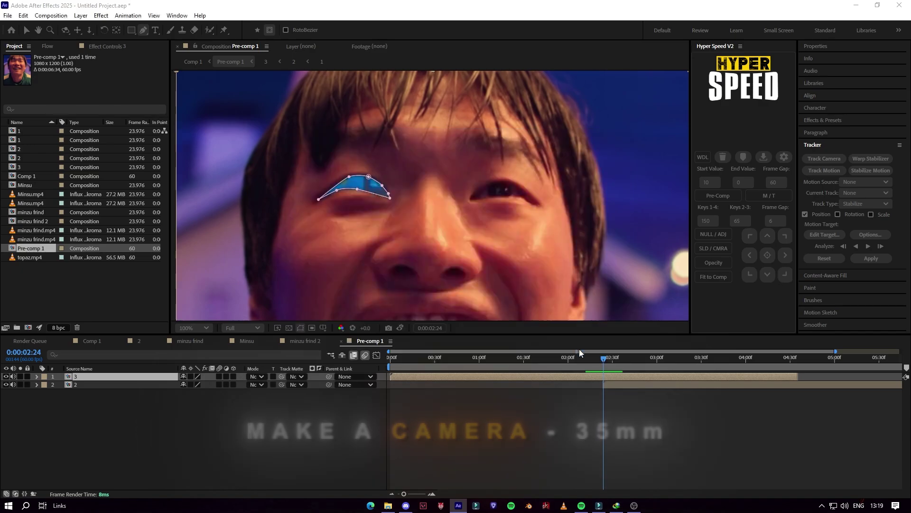
click(537, 294)
- Add a null layer to the composition
right_click(213, 294)
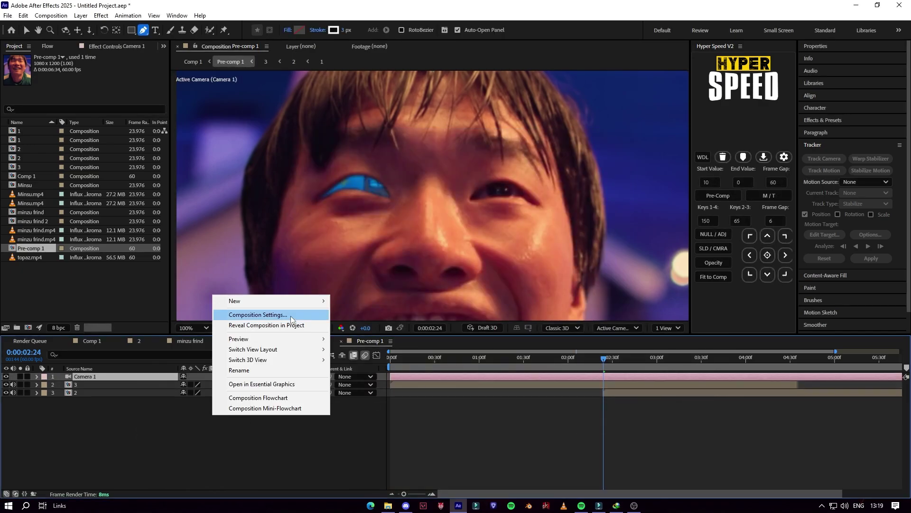
click(426, 396)
click(701, 235)
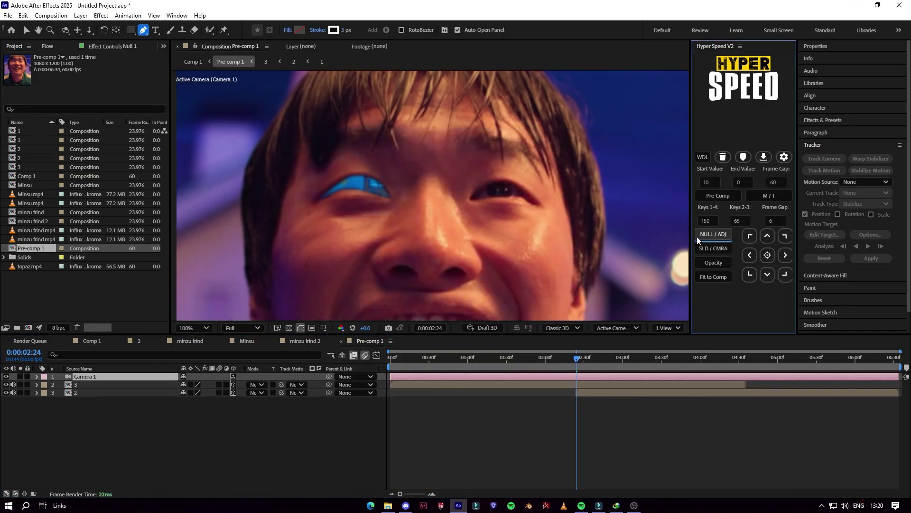
- Parent Camera 1 to Null 1, then zoom out and pan the view upward
drag(329, 384, 117, 377)
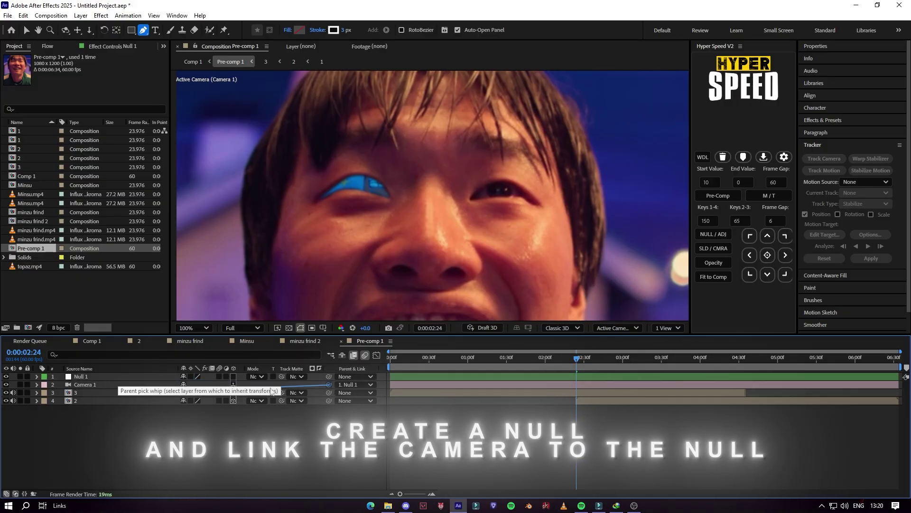
drag(233, 386, 251, 427)
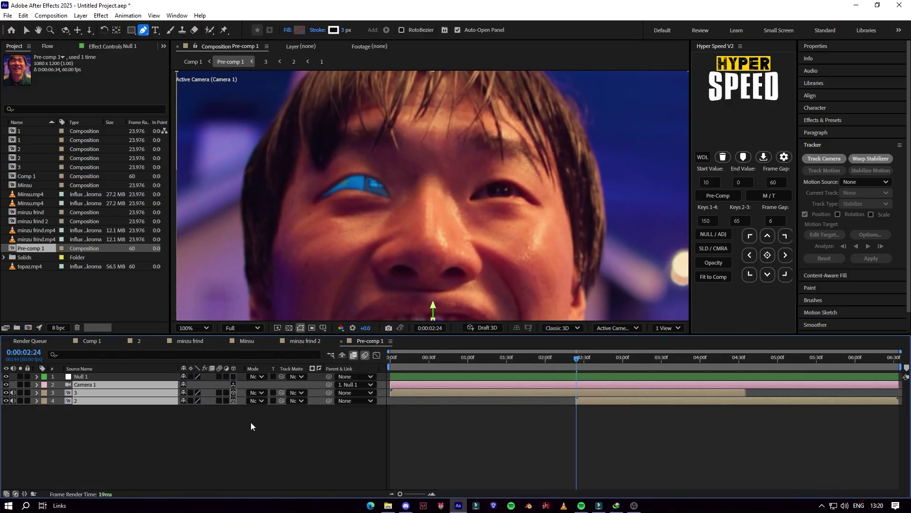
click(240, 418)
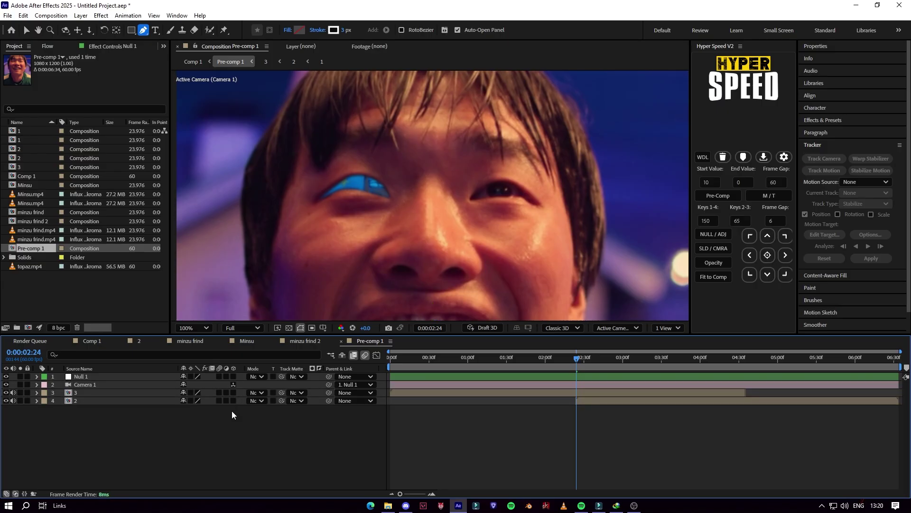
scroll(400, 260, down, 2)
key(h)
drag(324, 194, 325, 153)
click(327, 437)
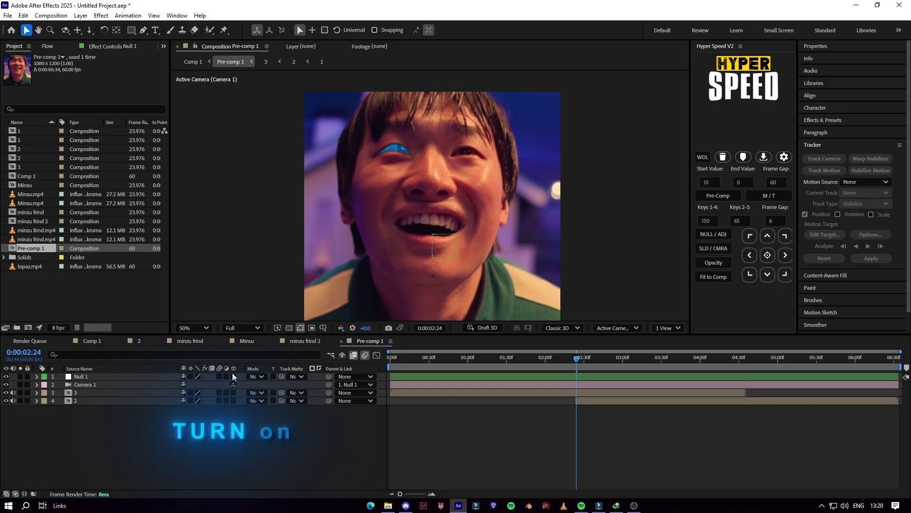
- Make Null 1 and layers 3 and 2 3D, reparent Camera 1, and move Null 1's anchor onto the eye
drag(234, 376, 234, 400)
drag(329, 384, 108, 377)
click(586, 376)
key(y)
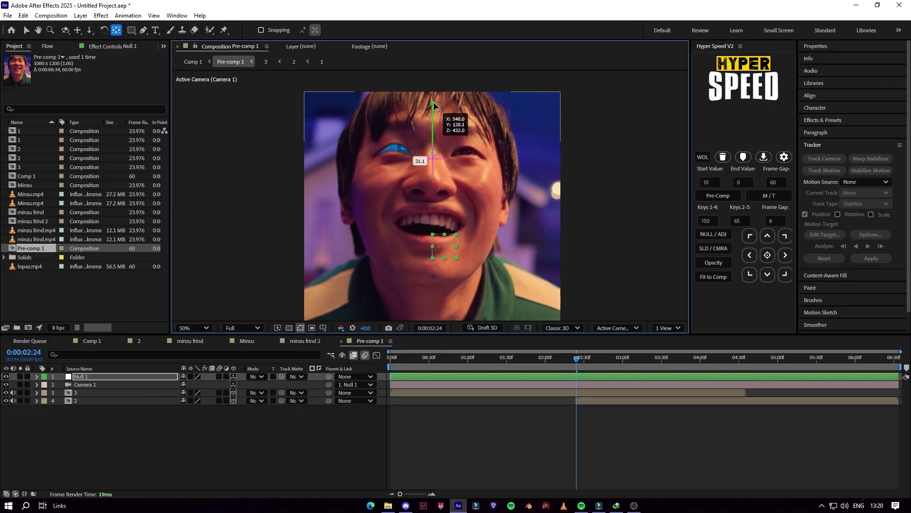
drag(448, 154, 397, 99)
drag(443, 147, 442, 147)
- Drag layer 2 up and left in the viewer toward the eye
click(589, 401)
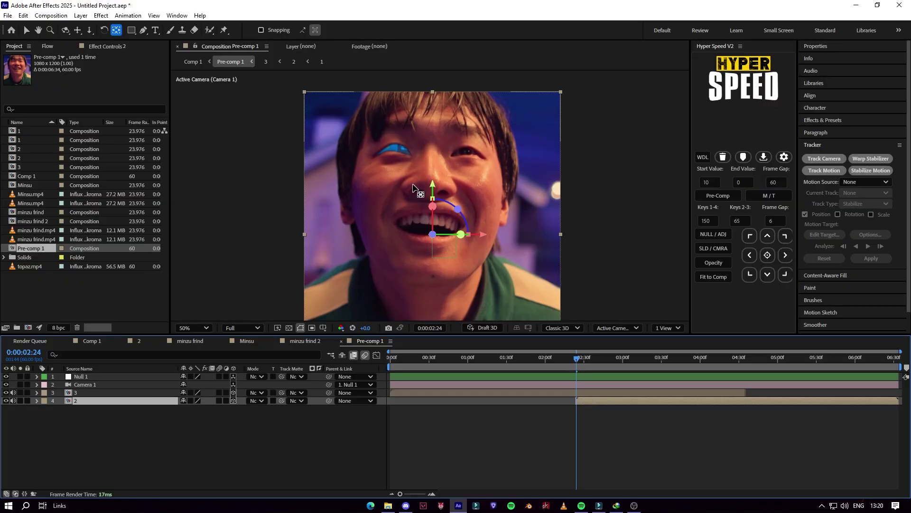
click(27, 30)
drag(433, 183, 430, 98)
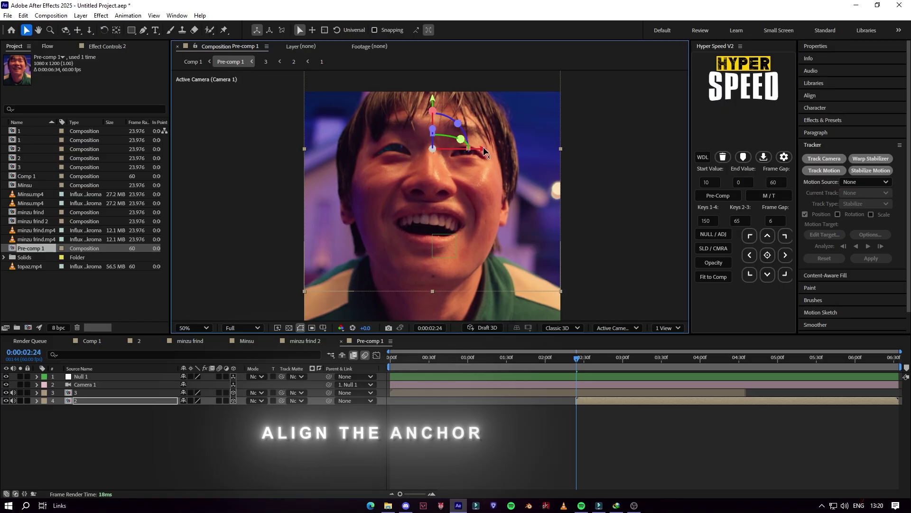
drag(481, 151, 446, 155)
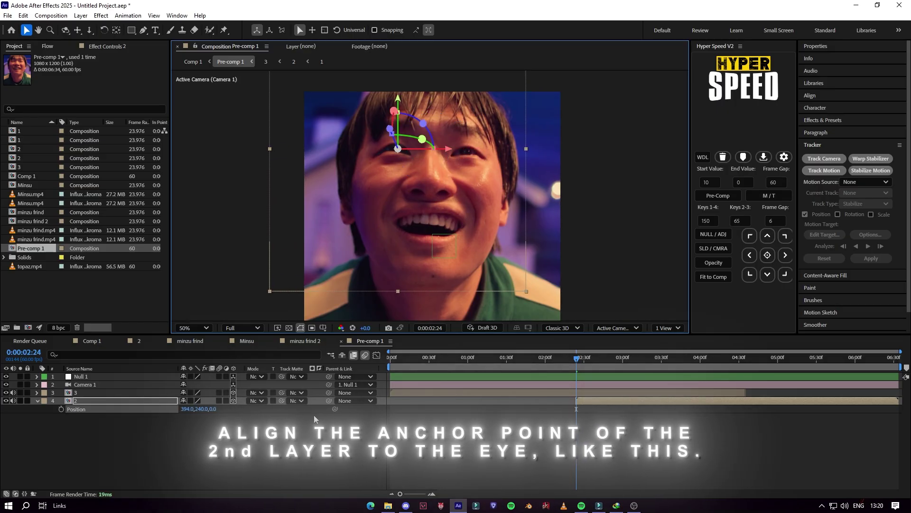
- Fine-tune layer 2's Position to 281.6, 1.9, 686.0 behind the eye
key(p)
drag(301, 401, 475, 389)
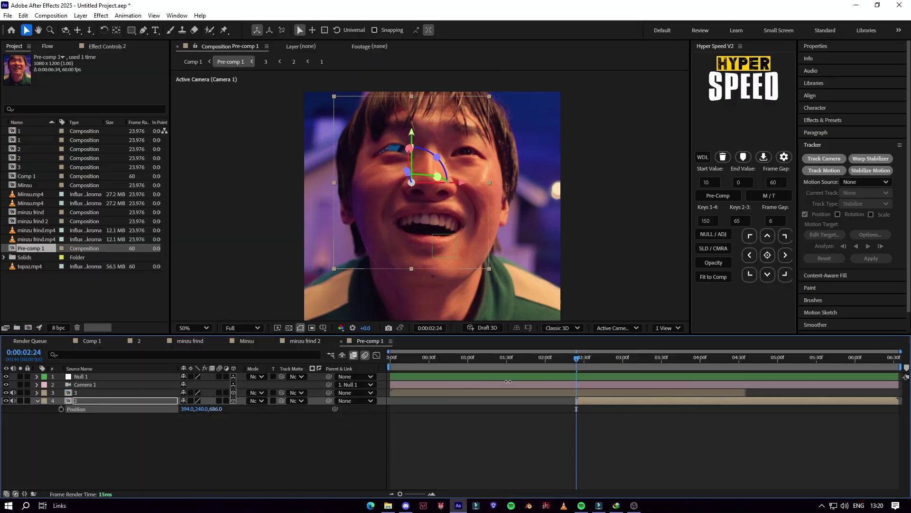
drag(412, 124, 411, 102)
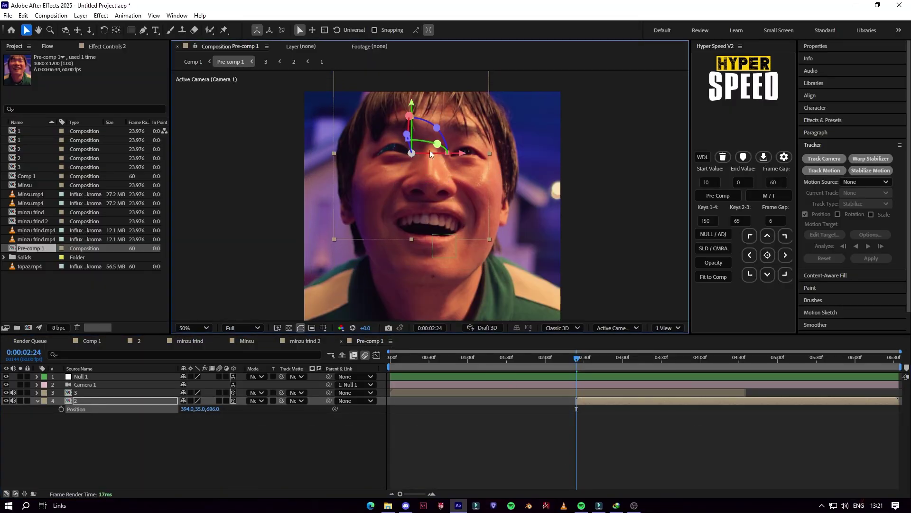
drag(448, 157, 443, 153)
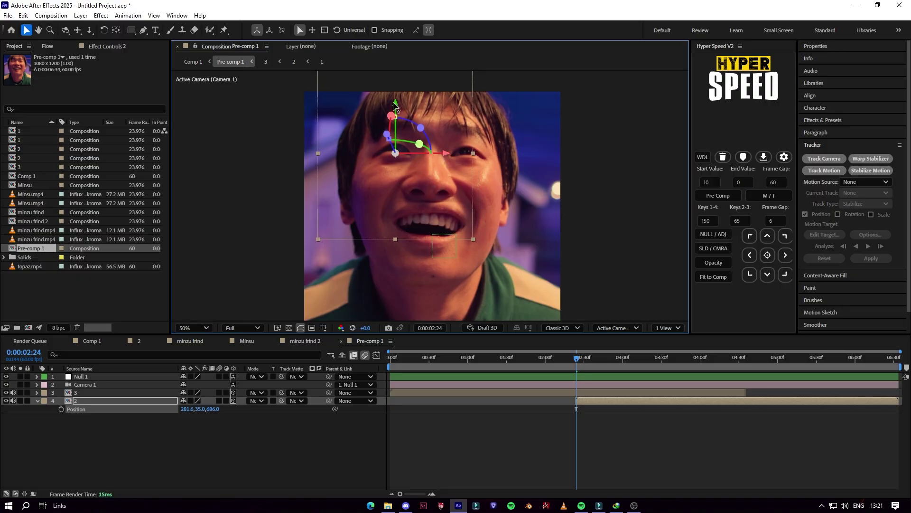
click(588, 391)
click(591, 379)
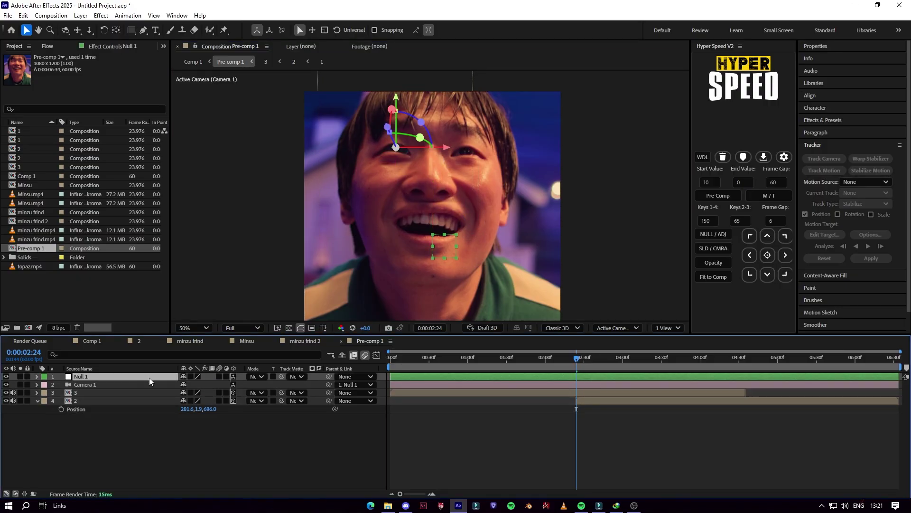
- Keyframe Null 1's Position from 2:24 to 4:33, ending at 210.6, -212.6, 1408.0
key(p)
click(61, 385)
drag(577, 358, 744, 360)
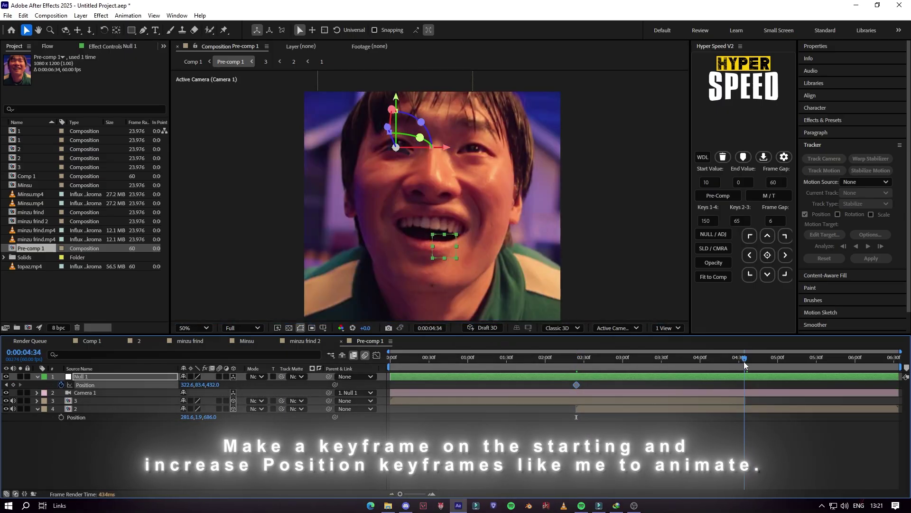
drag(212, 385, 134, 395)
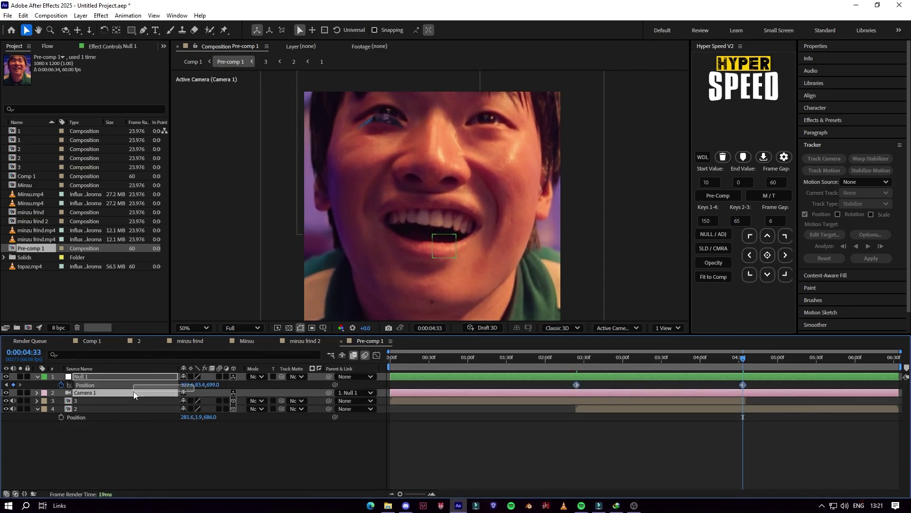
drag(199, 385, 373, 368)
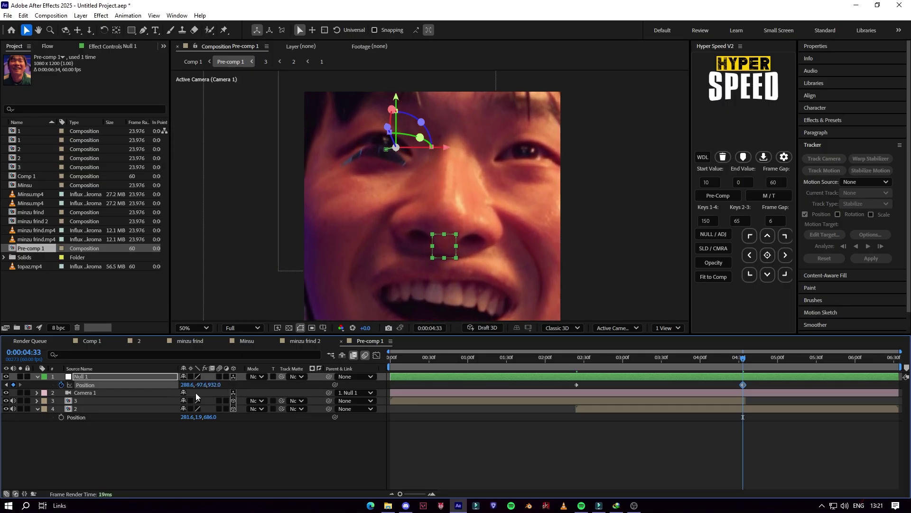
drag(188, 385, 332, 375)
drag(194, 388, 111, 420)
drag(219, 384, 292, 367)
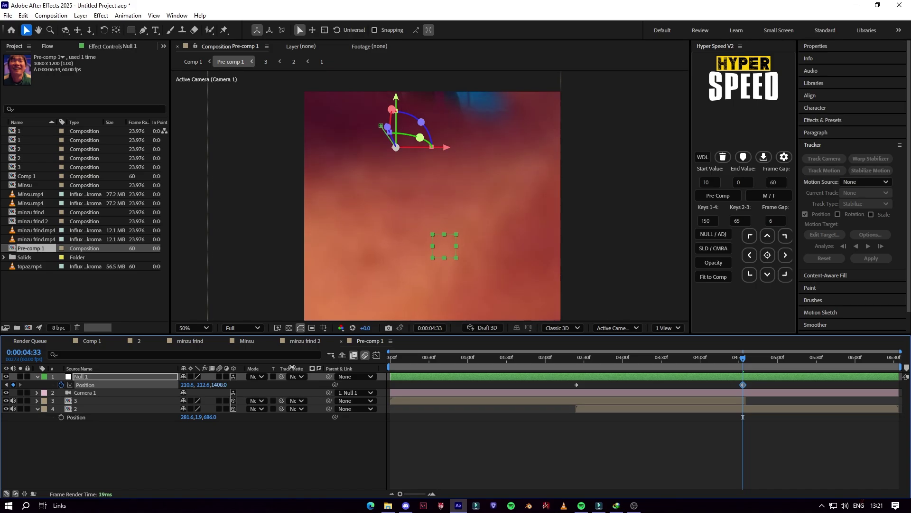
- Raise Null 1's end keyframe to 184.6, -302.6, 1493.0 so the camera passes through the eye
click(37, 400)
click(45, 409)
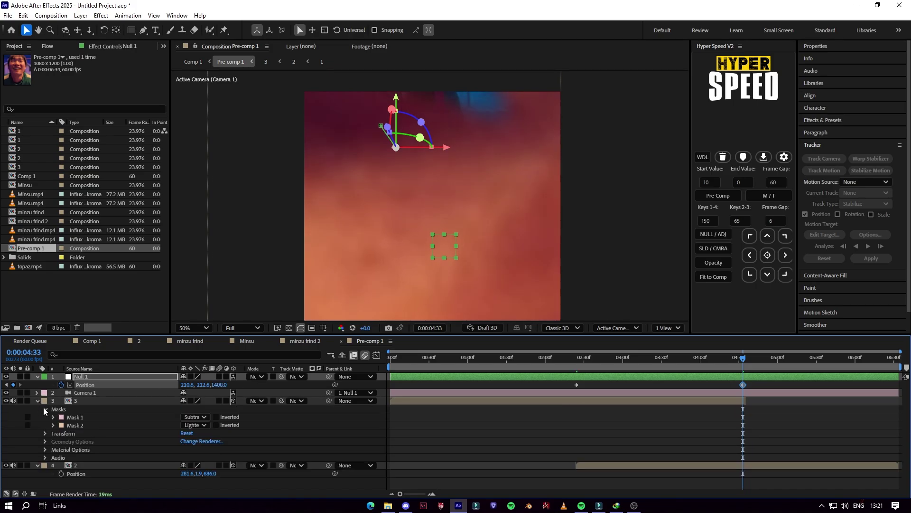
click(53, 424)
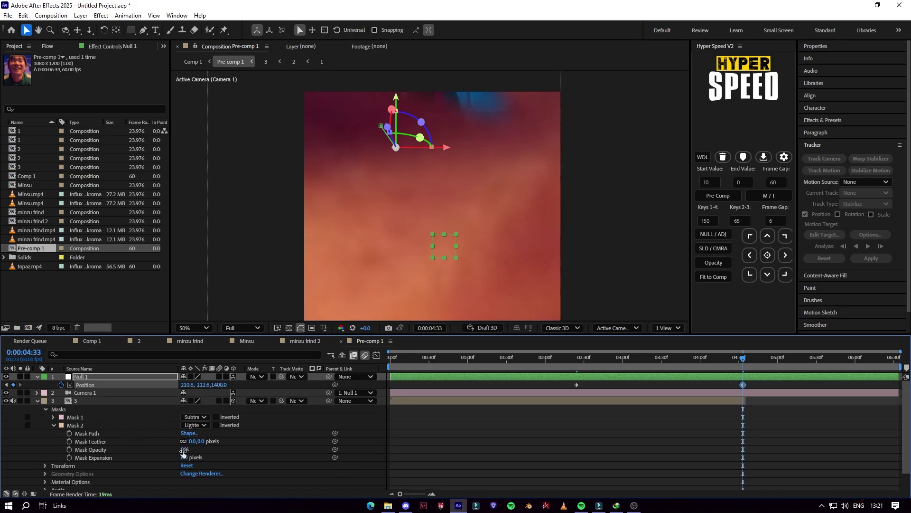
click(394, 431)
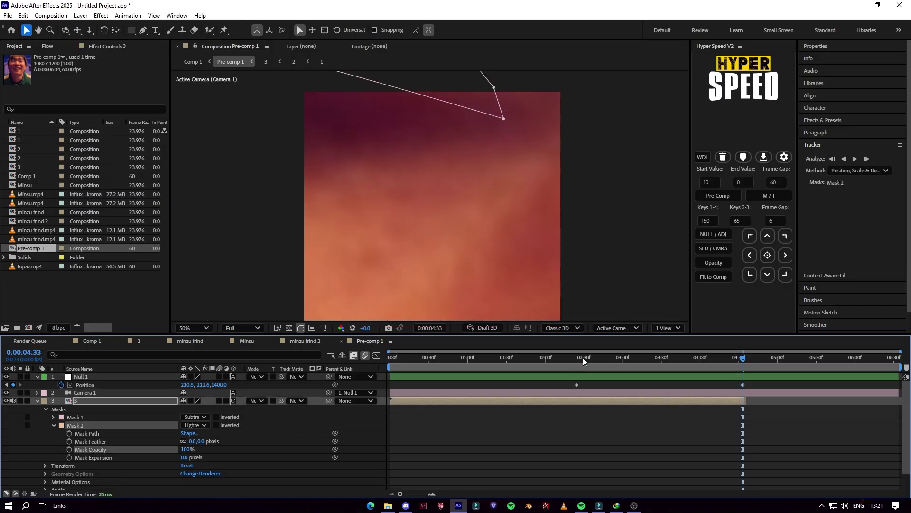
drag(212, 388, 241, 381)
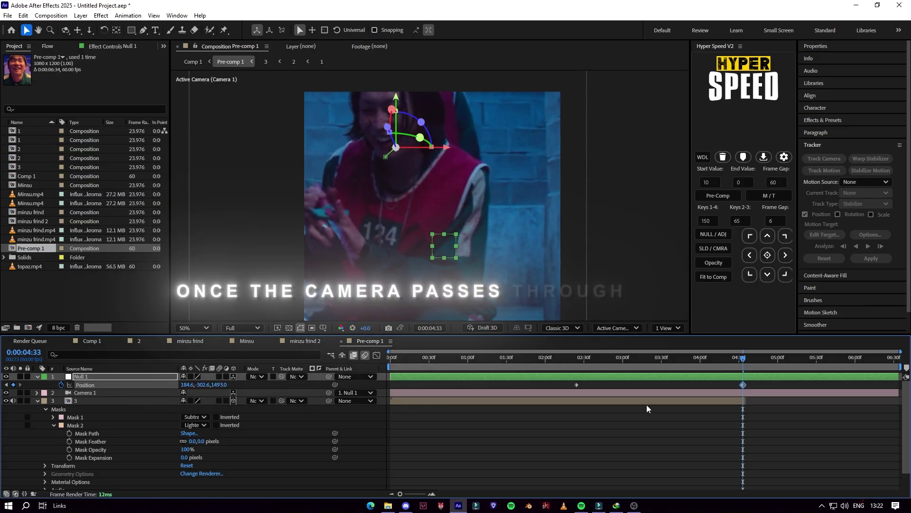
- Set layer 2's Position to 401.6, 197.9, 1047.0 by scrubbing Z, Y and X
scroll(685, 426, down, 2)
click(685, 477)
scroll(609, 200, down, 2)
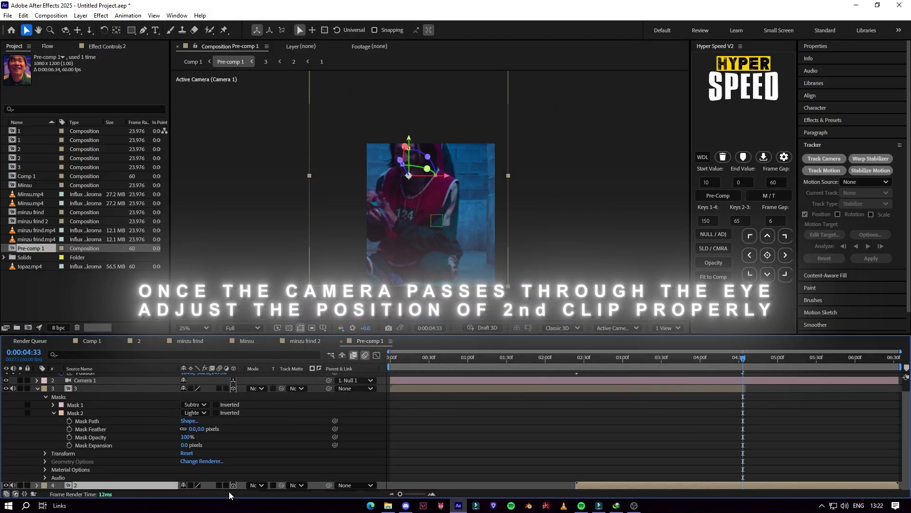
drag(212, 486, 407, 443)
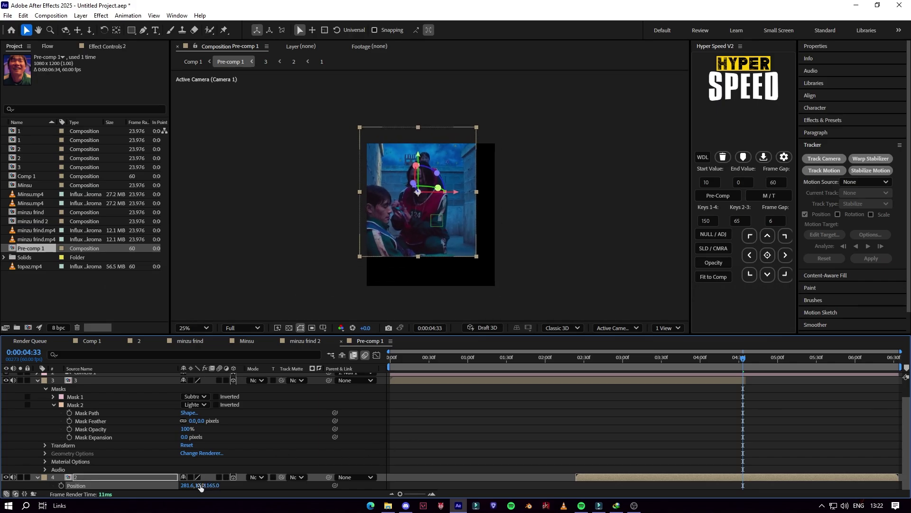
drag(212, 482, 332, 449)
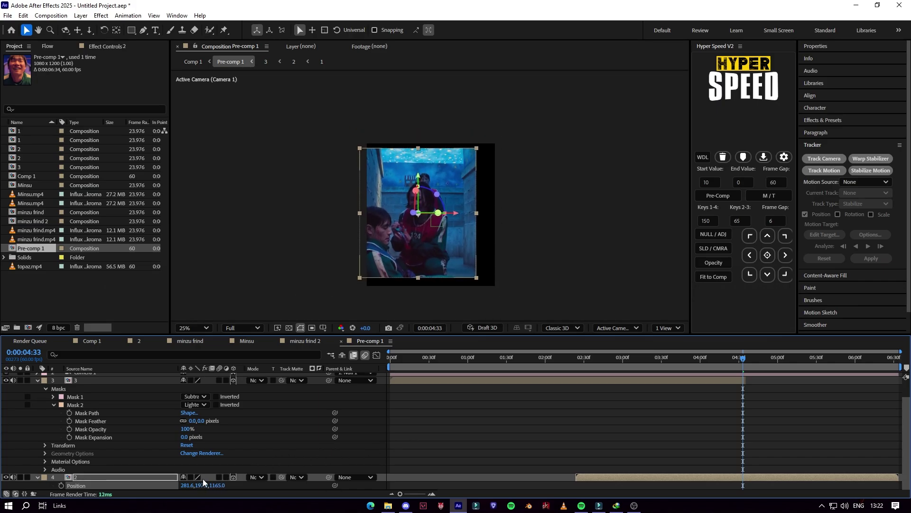
drag(189, 485, 175, 497)
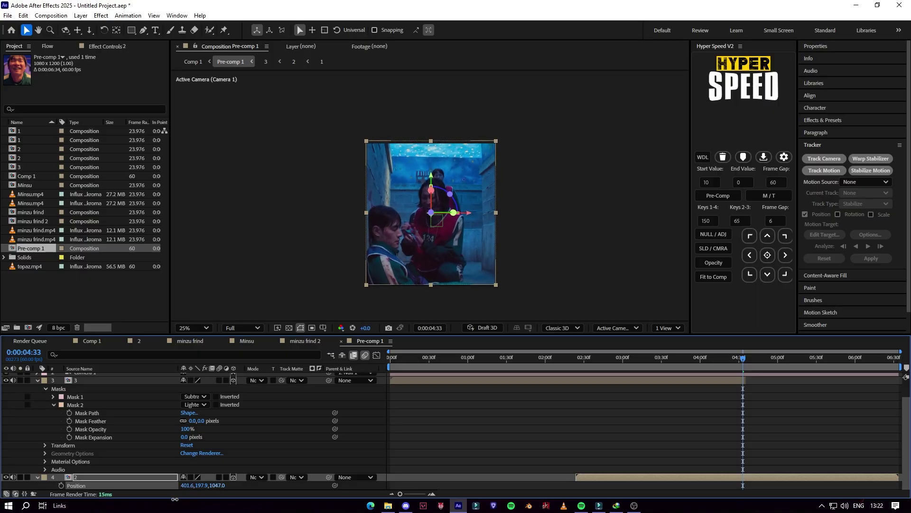
- Scrub the playhead back to preview the camera push-in and reveal
click(630, 470)
drag(690, 363, 678, 363)
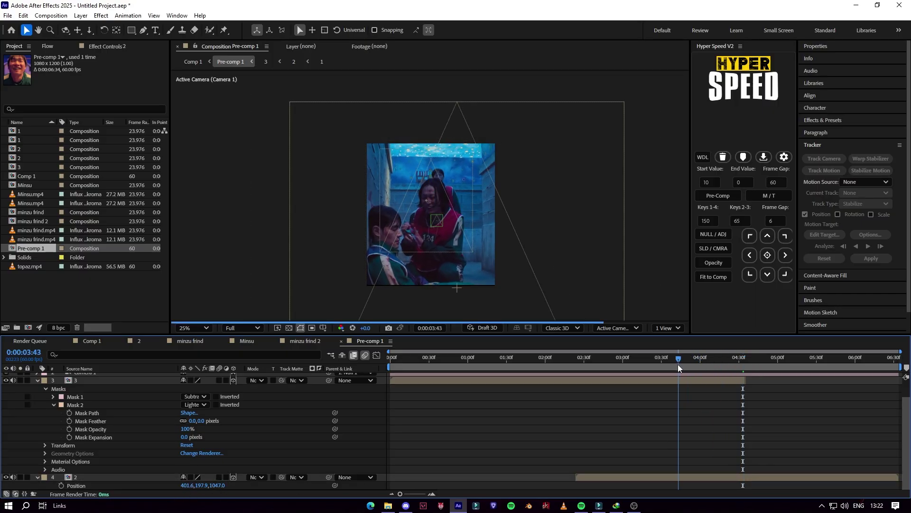
drag(688, 361, 619, 361)
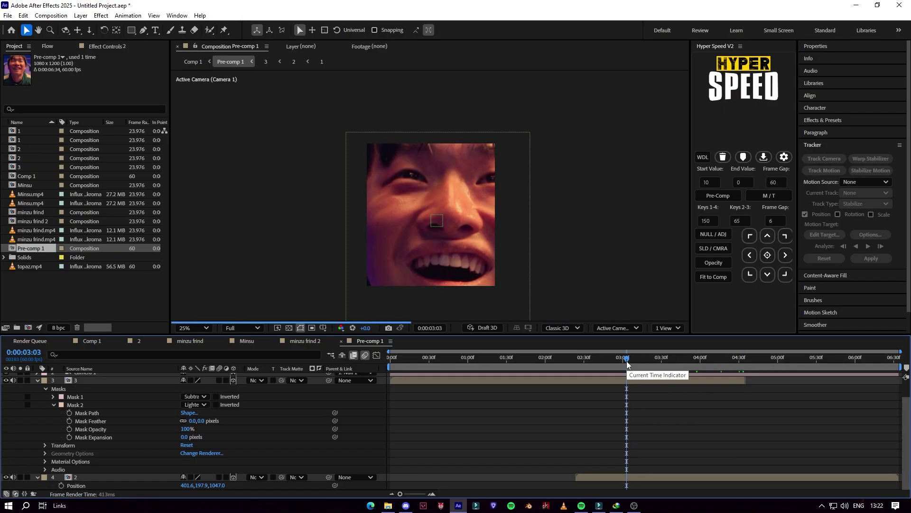
- At 0:00:02:27, select layer 3's Mask 2 and zoom the viewer in on the eye mask
click(579, 358)
click(581, 380)
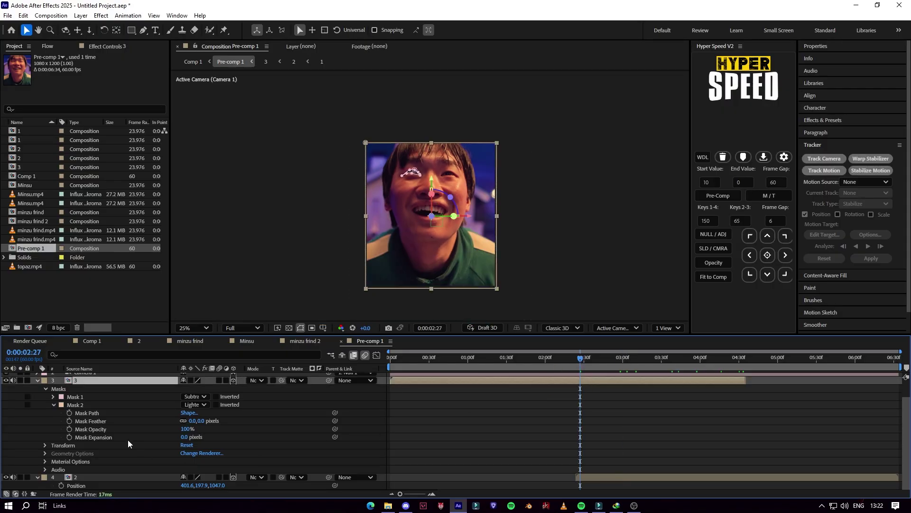
click(74, 406)
key(period)
key(period)
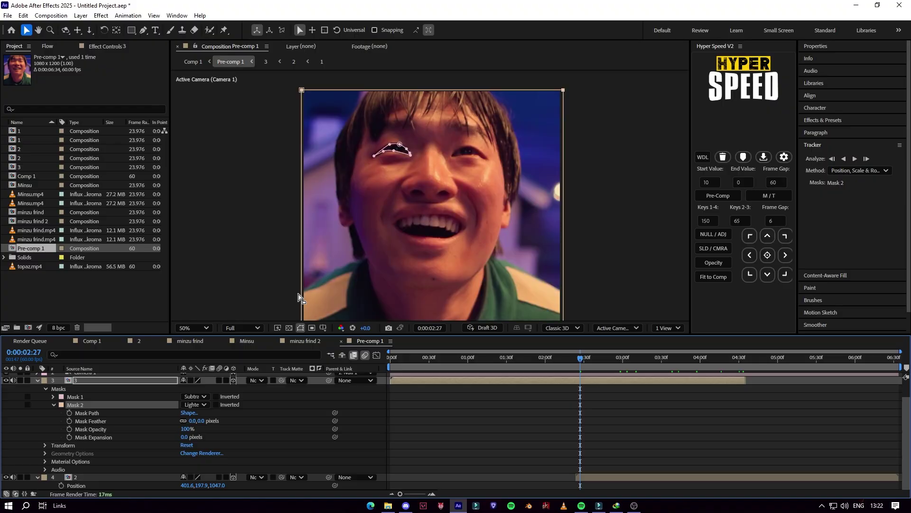
key(period)
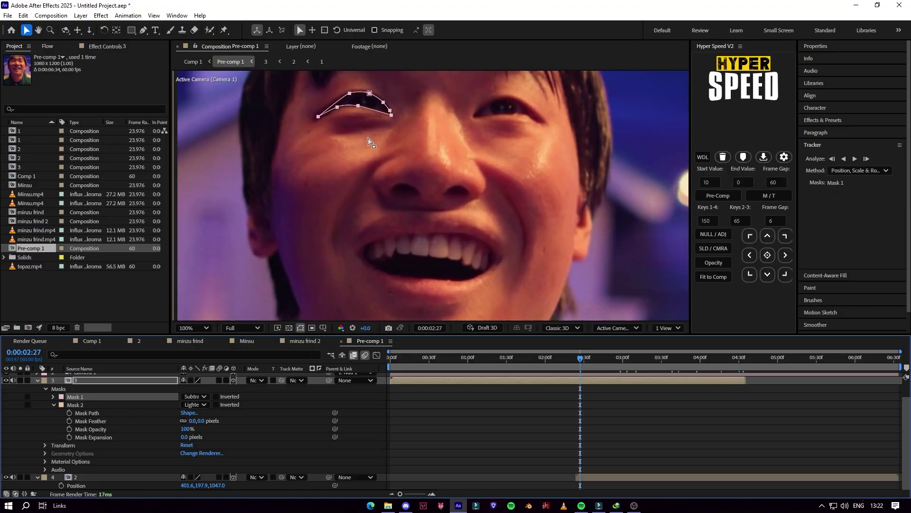
drag(368, 137, 441, 238)
key(period)
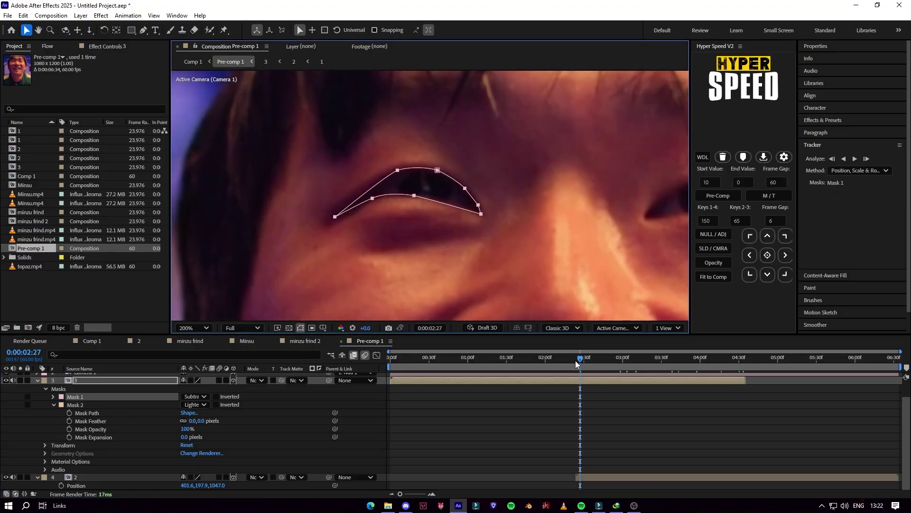
- Start Mask 1 Path keyframes at 0:00:02:23 and shift the mask up onto the eye at 0:00:03:53
drag(576, 363, 574, 363)
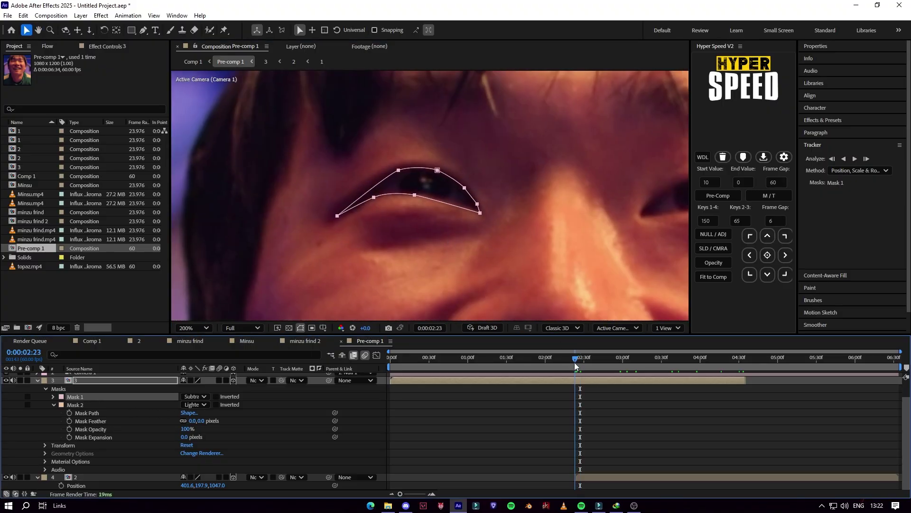
click(53, 397)
click(70, 405)
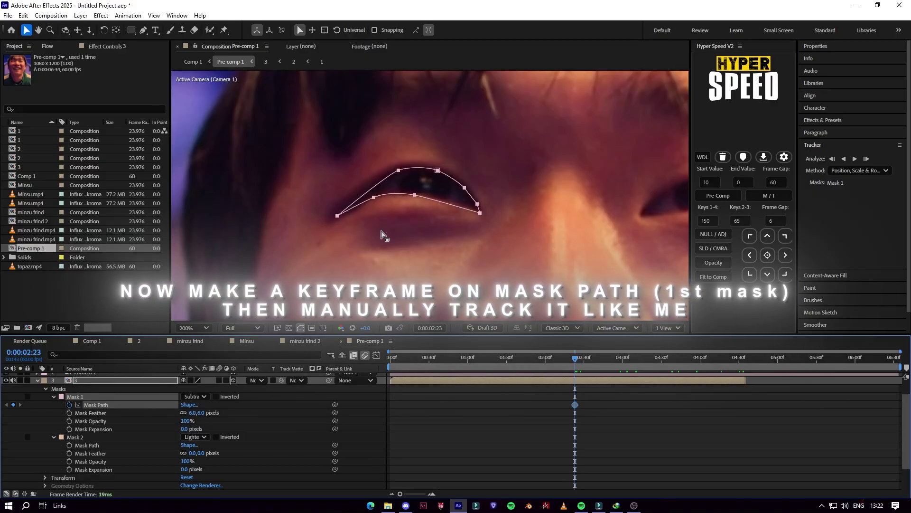
click(741, 364)
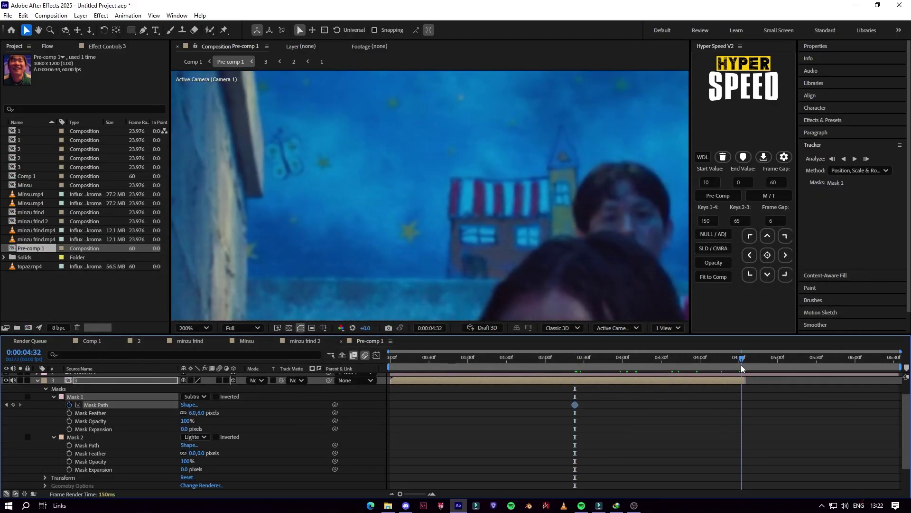
scroll(629, 235, down, 8)
click(691, 362)
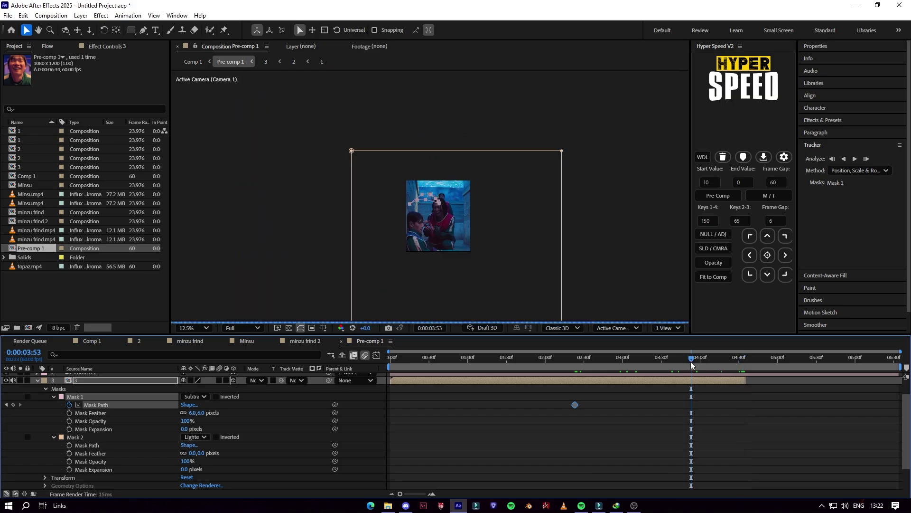
scroll(588, 277, up, 6)
drag(507, 260, 505, 253)
- Reposition the eye mask over the eye at 0:00:04:13 and again at 0:00:04:29
click(717, 362)
scroll(598, 269, down, 2)
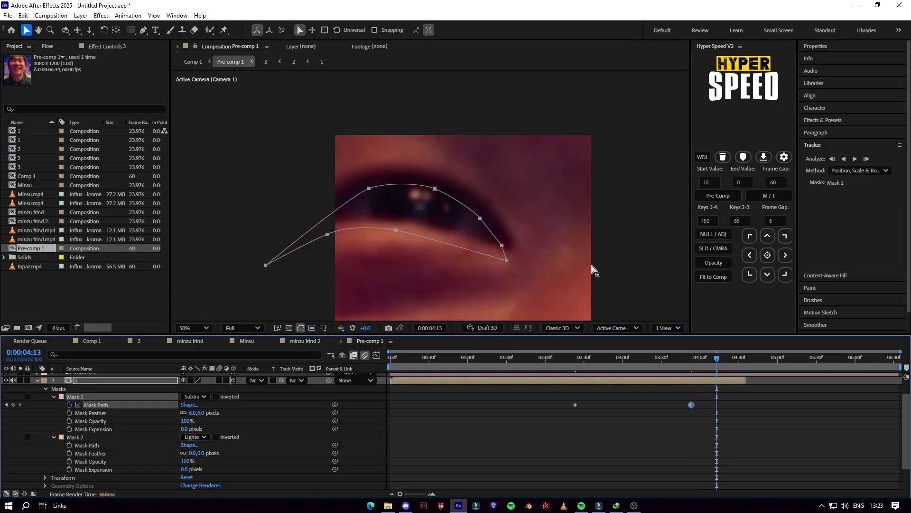
drag(506, 262, 509, 250)
click(738, 361)
scroll(635, 275, down, 2)
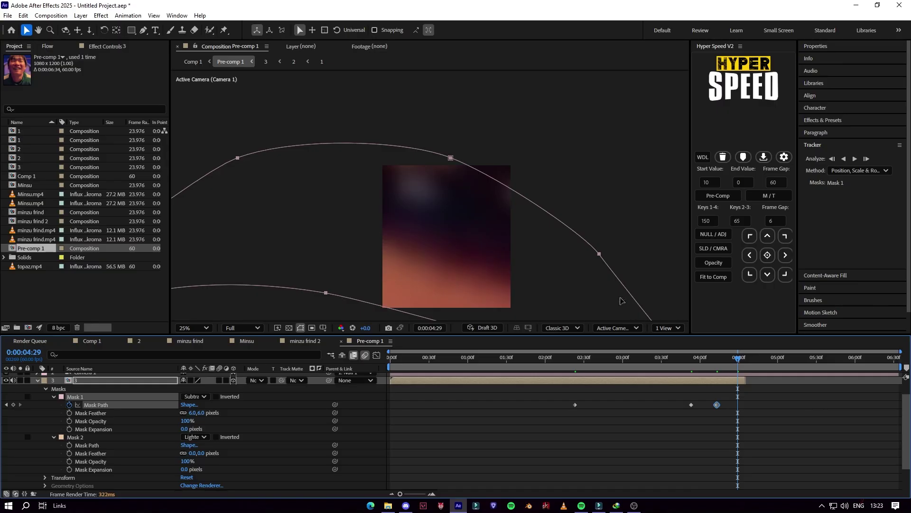
scroll(626, 308, down, 1)
drag(558, 298, 564, 282)
- Nudge the eye mask to fit the eye at about 0:00:03:40, then check the 4:12 keyframe
click(610, 360)
key(period)
key(period)
key(period)
key(period)
key(period)
key(period)
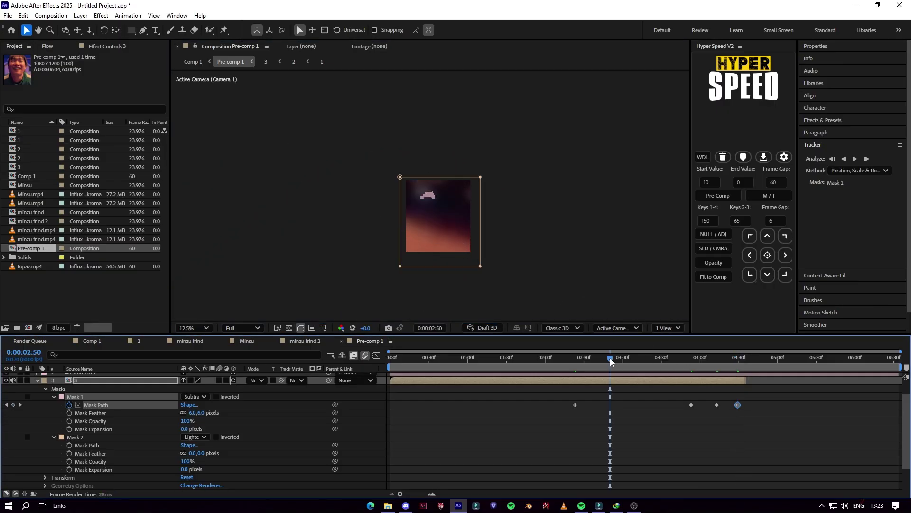
key(period)
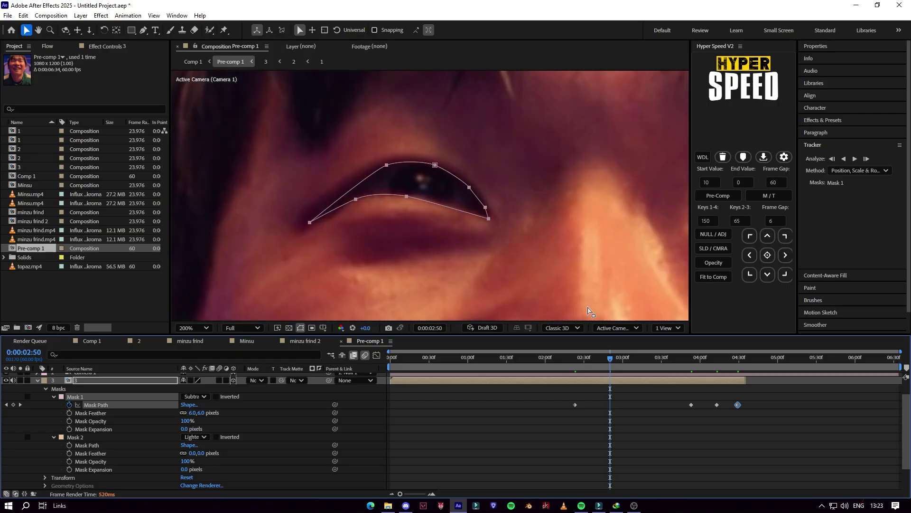
click(630, 359)
drag(650, 359, 674, 360)
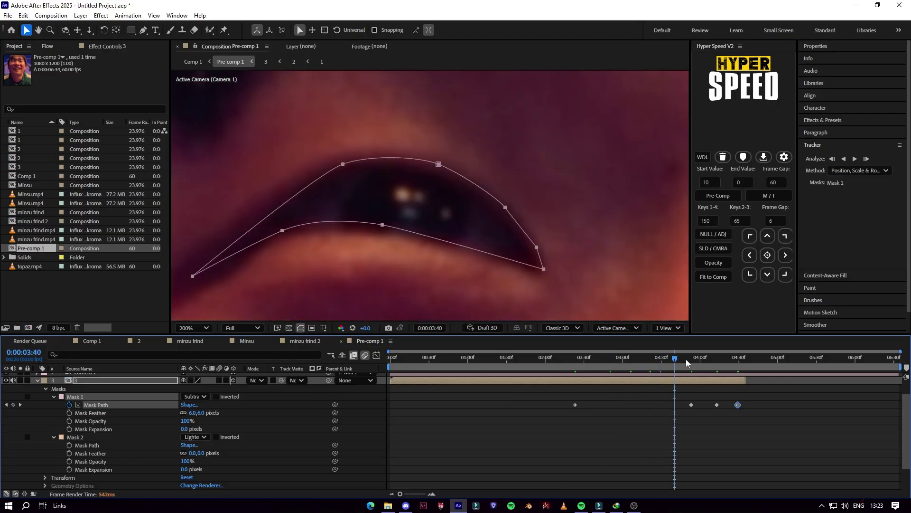
drag(547, 274, 545, 276)
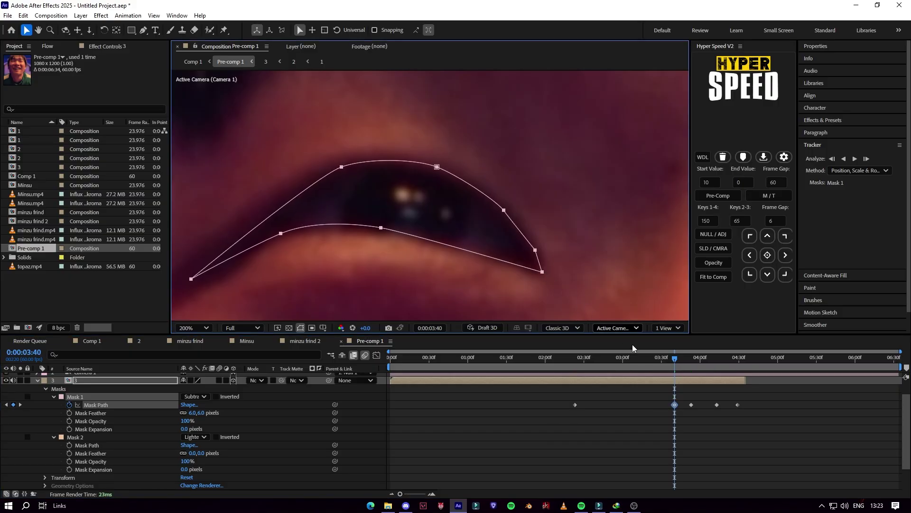
drag(694, 364, 716, 364)
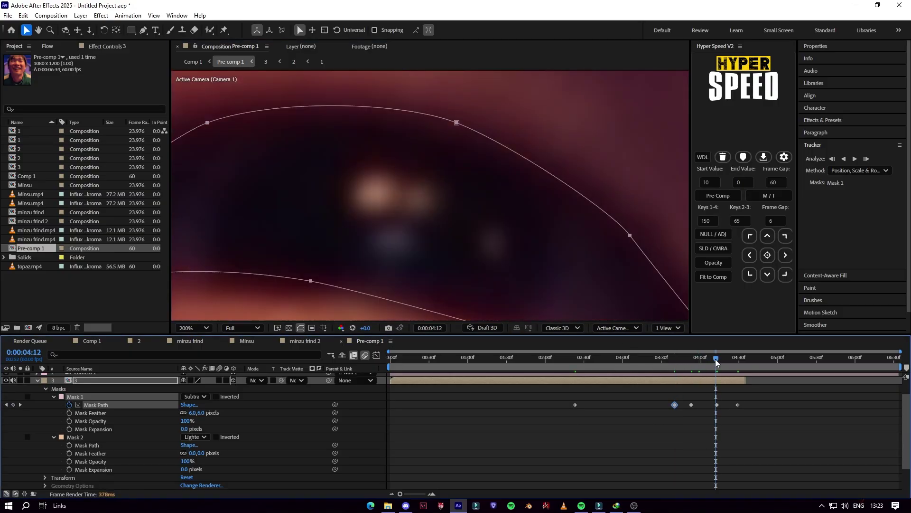
scroll(622, 262, down, 2)
- Select Mask 2 and keyframe its Opacity, lowering it around 0:00:04:23
click(580, 364)
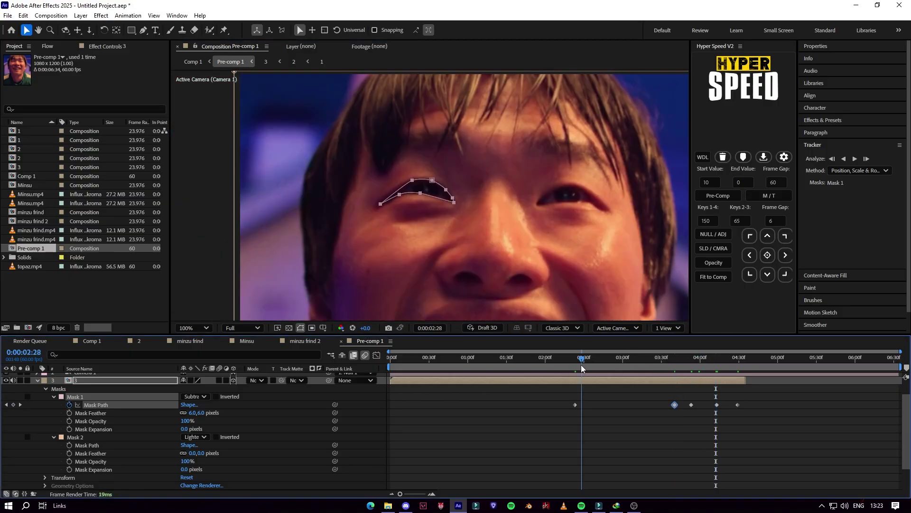
scroll(591, 259, down, 2)
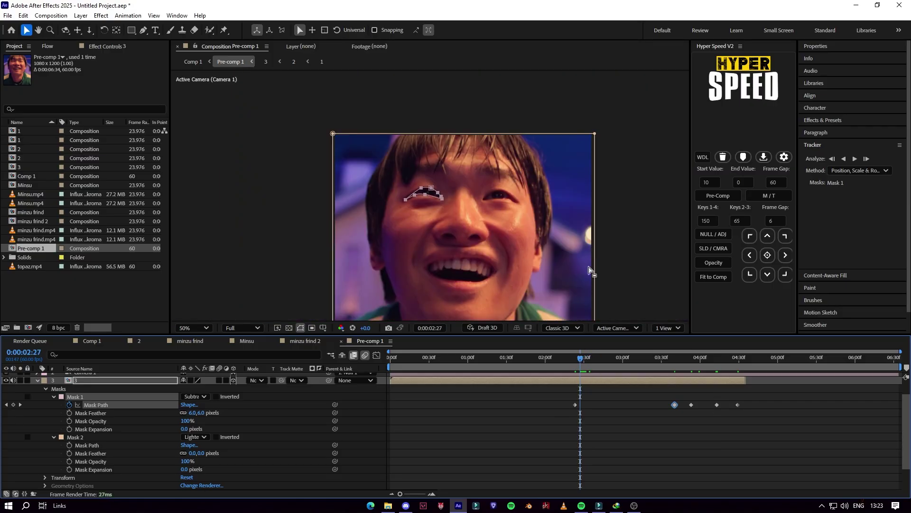
click(72, 464)
drag(671, 366, 733, 367)
drag(187, 461, 137, 461)
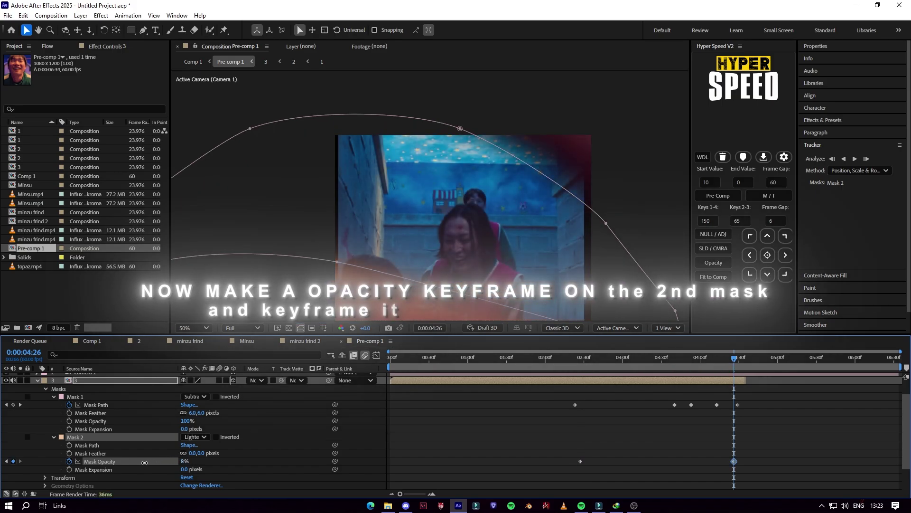
- Drop Mask 2 Opacity to 0%, scrub the fade, then select the second clip and expand Effects & Presets
click(569, 373)
drag(580, 363, 703, 359)
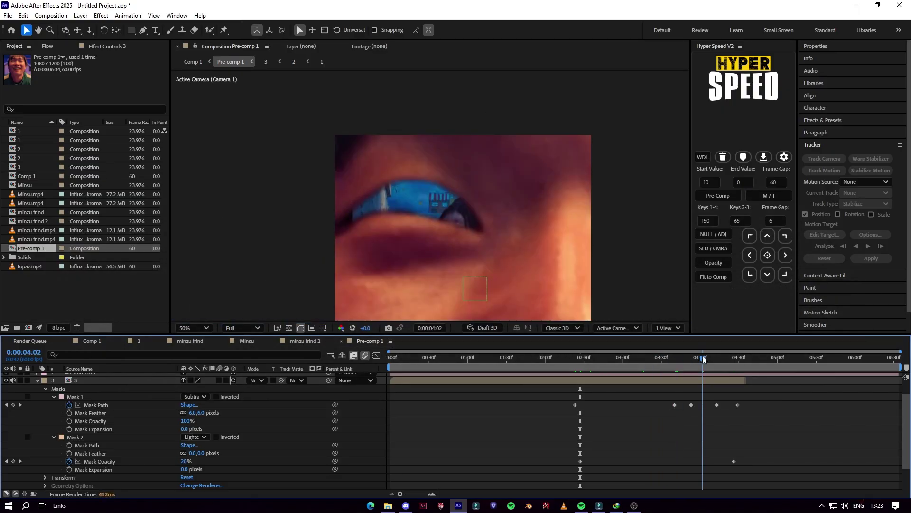
scroll(633, 417, down, 2)
scroll(576, 275, down, 2)
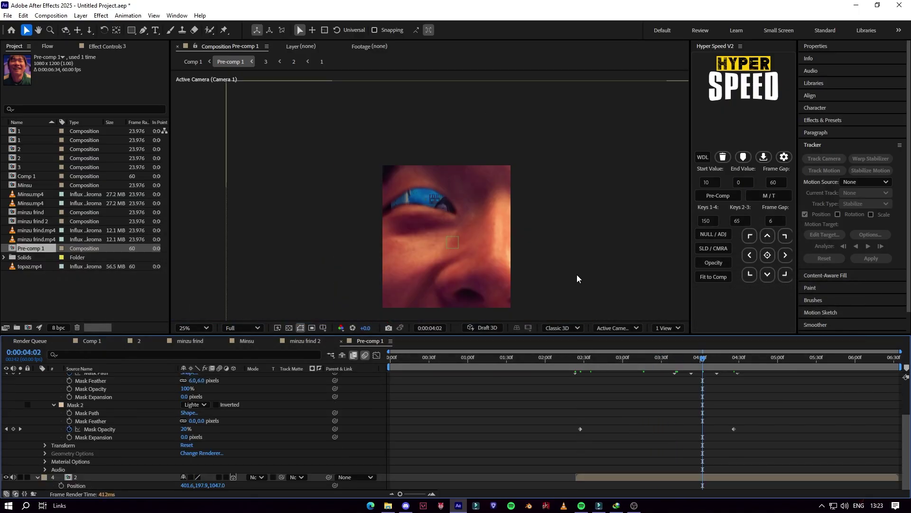
click(686, 478)
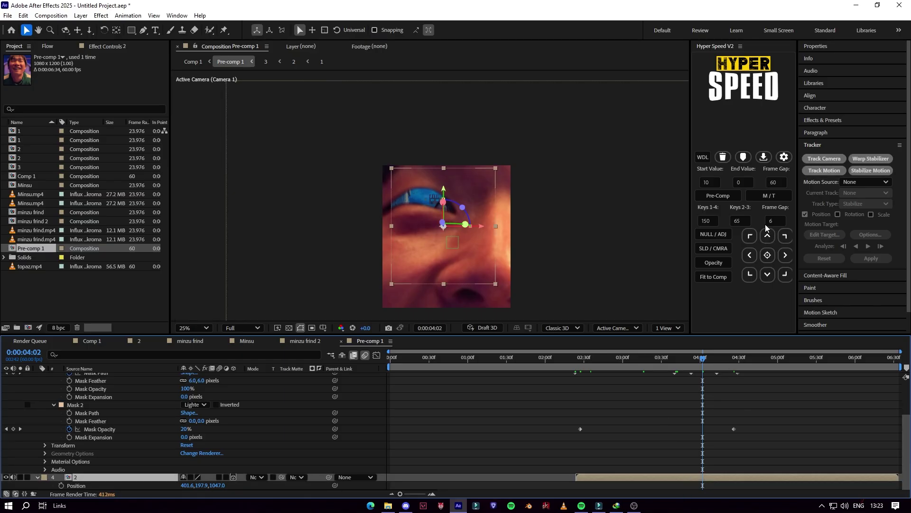
click(830, 121)
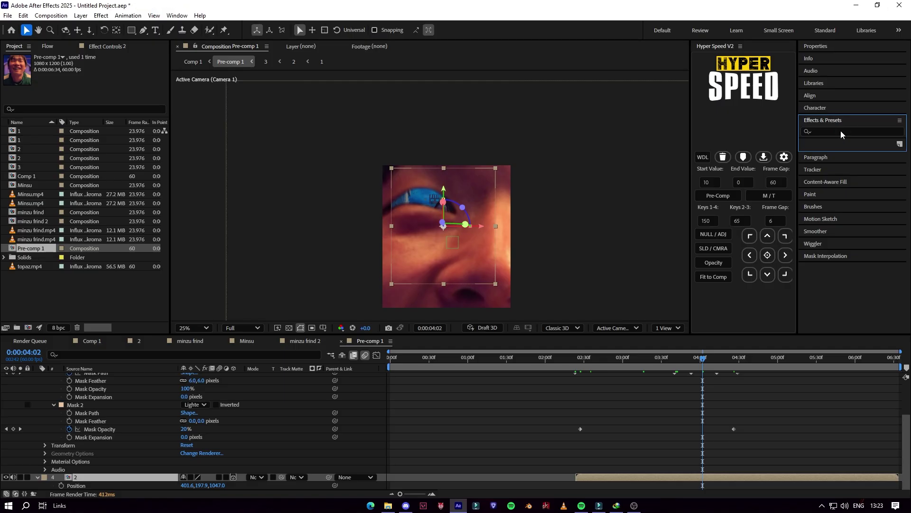
- Apply Motion Tile via a 'motion t' search, with Output Width 200, Output Height 170 and Mirror Edges
click(840, 130)
text(motion t)
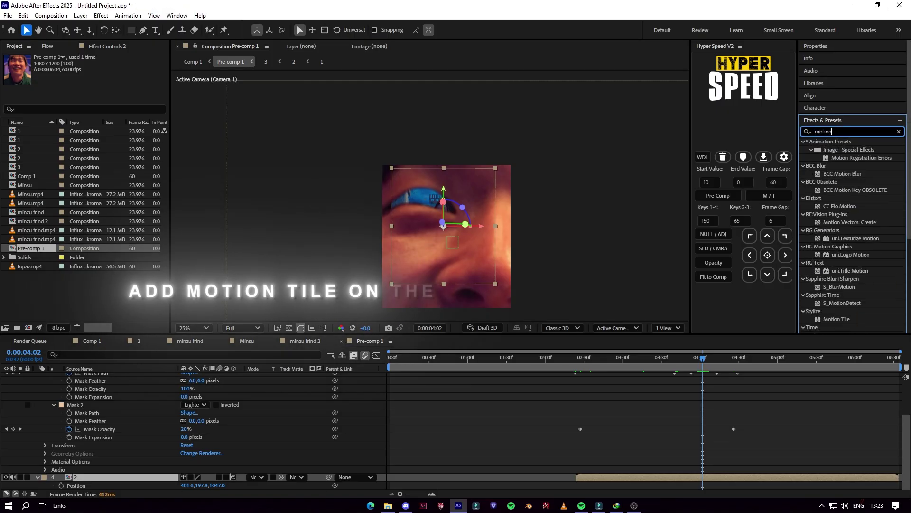
double_click(838, 149)
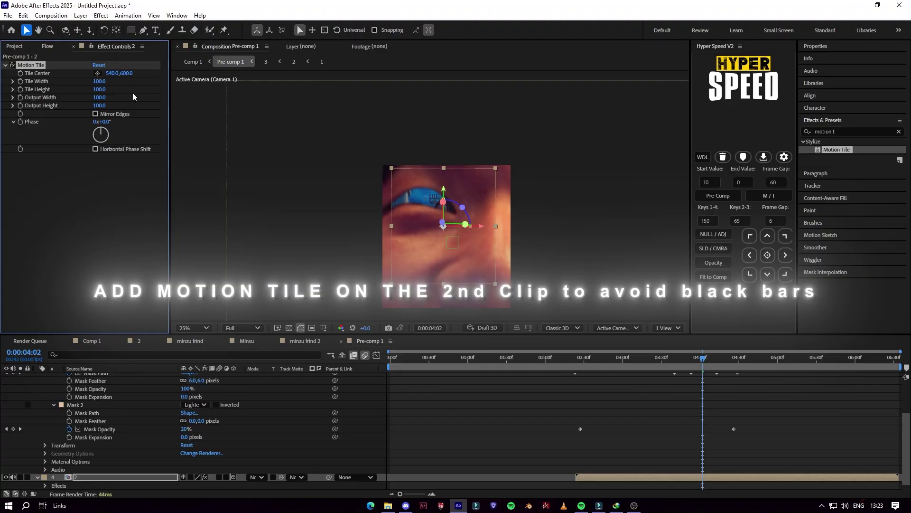
drag(106, 104, 97, 115)
click(95, 113)
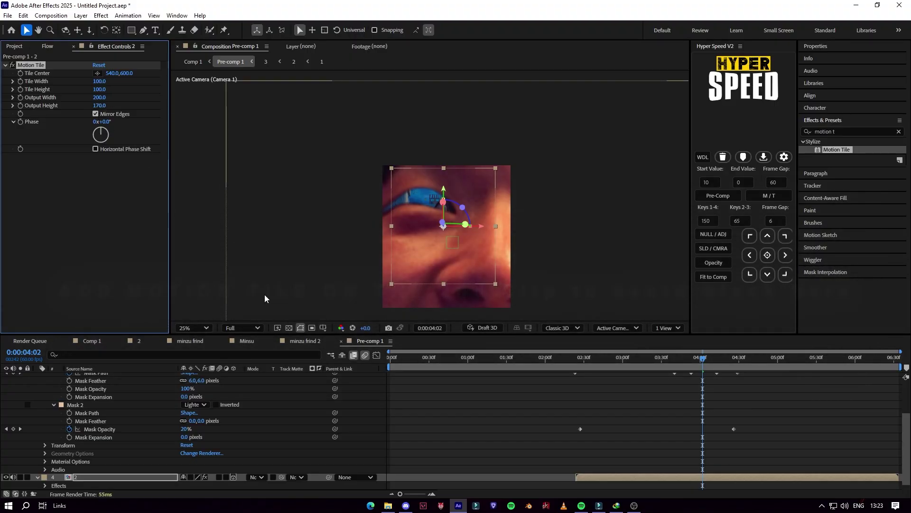
- Set preview resolution to Quarter and play the preview, jumping to 0:00:02:37
click(243, 329)
click(246, 401)
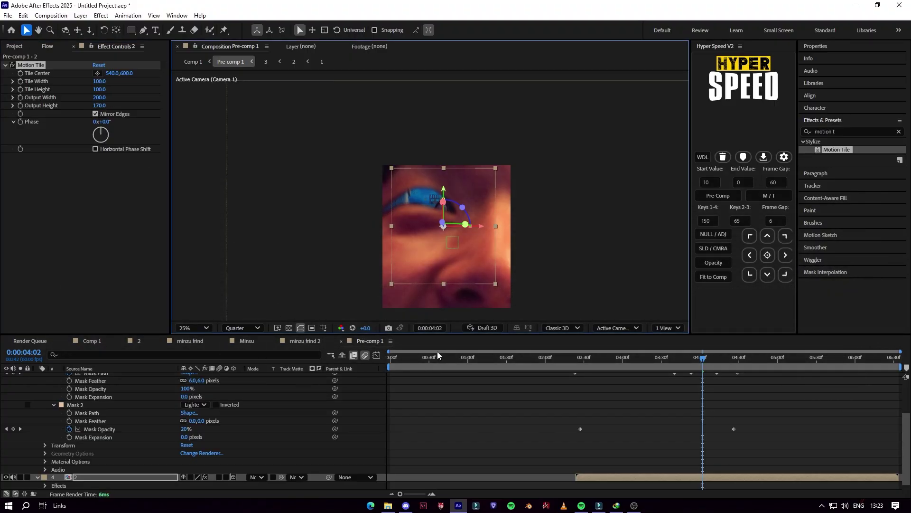
key(space)
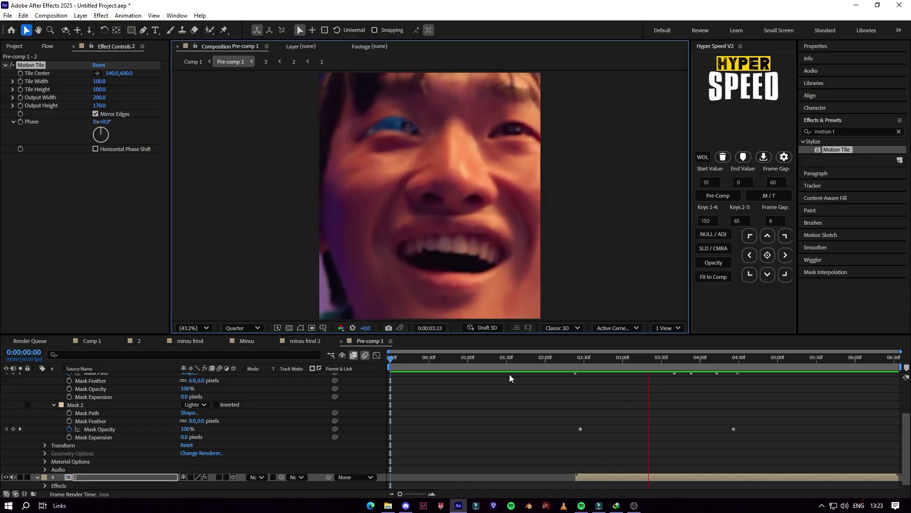
click(594, 365)
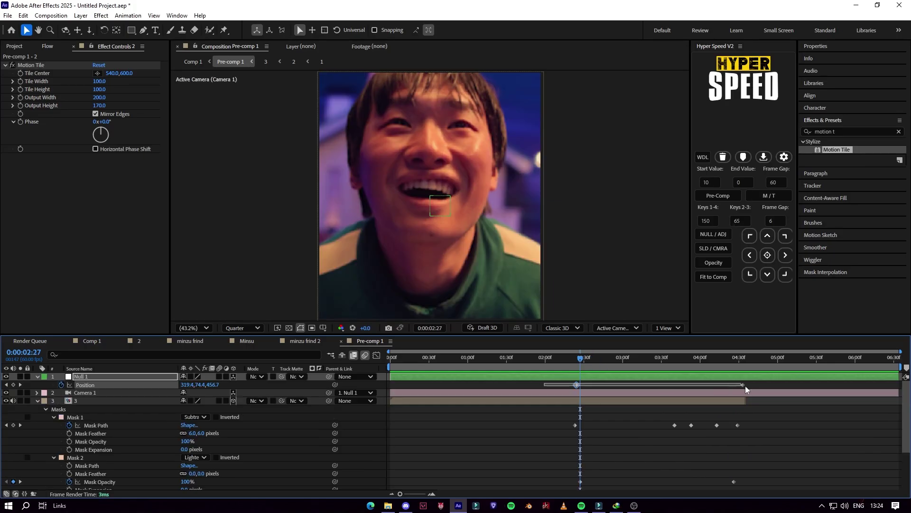
- Apply the cubic ease (0.66, 0.00, 0.34, 1.00) to both Null 1 Position keyframes
drag(745, 385, 745, 386)
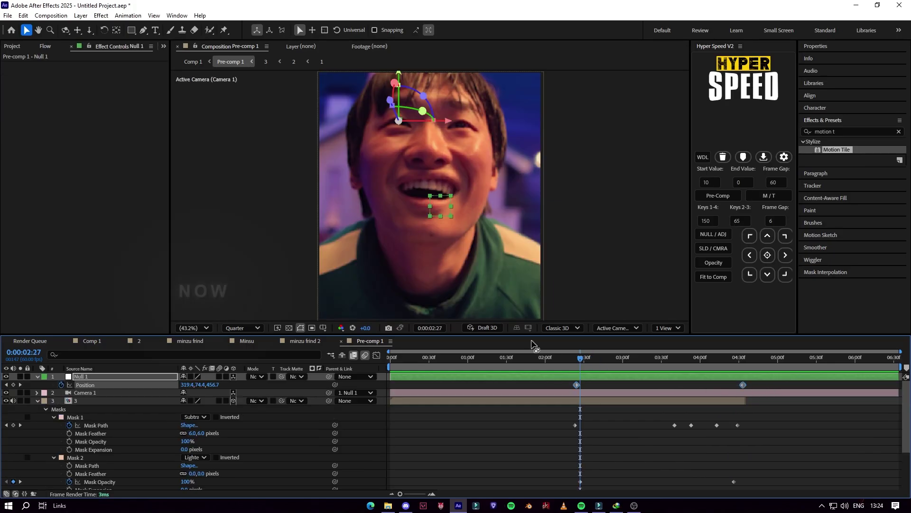
click(47, 46)
click(52, 166)
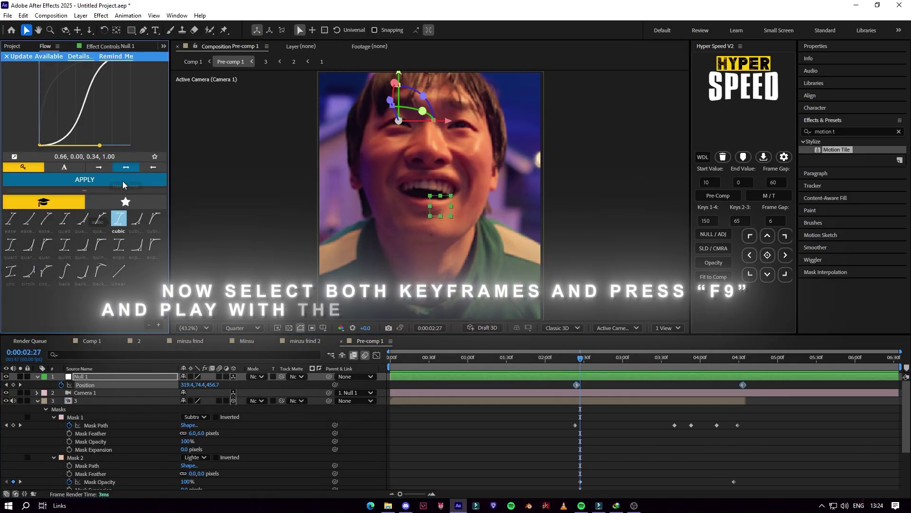
click(124, 182)
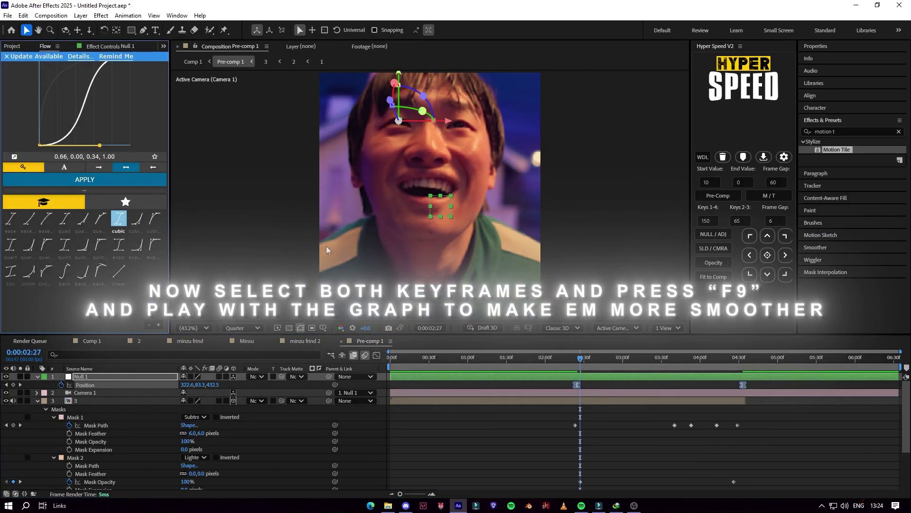
- Scrub through the eased camera push, ending at 0:00:01:36
drag(562, 357, 532, 379)
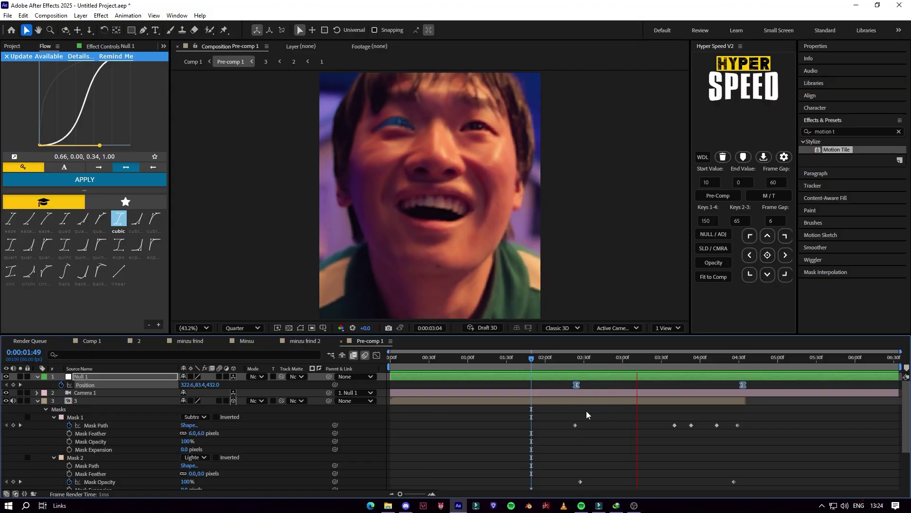
click(592, 368)
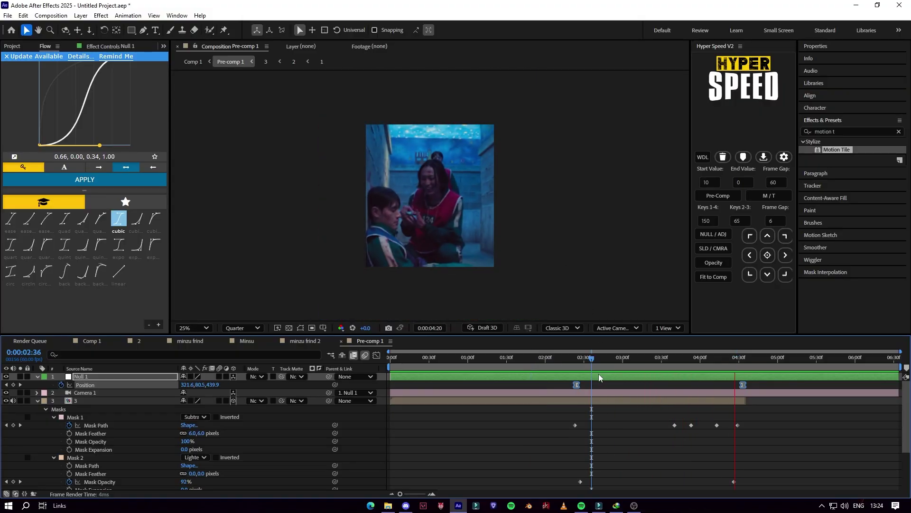
click(513, 360)
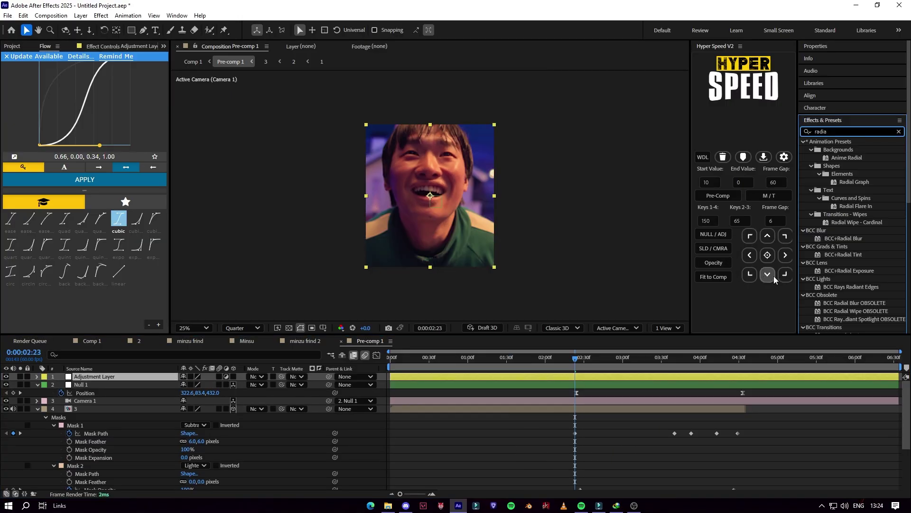
- Apply Radial Blur to the adjustment layer as Zoom type, centred near the eye, Amount 0
scroll(834, 274, down, 3)
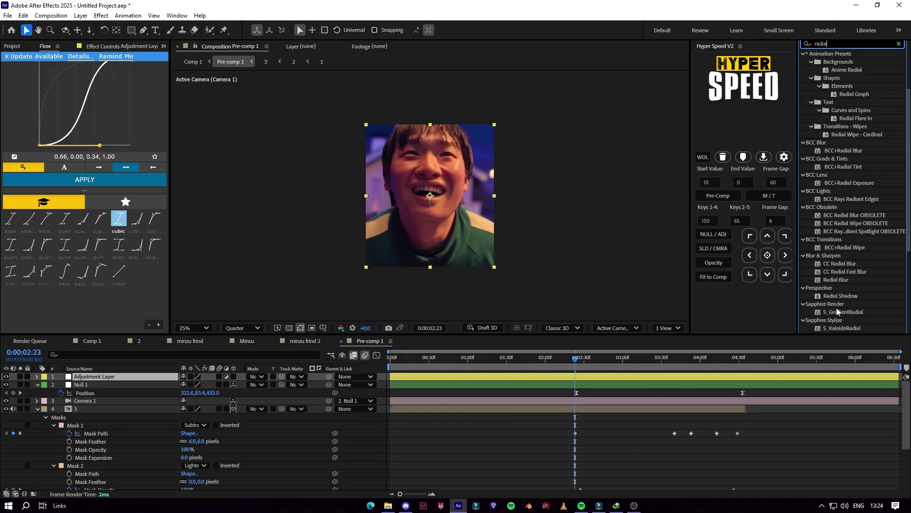
double_click(836, 279)
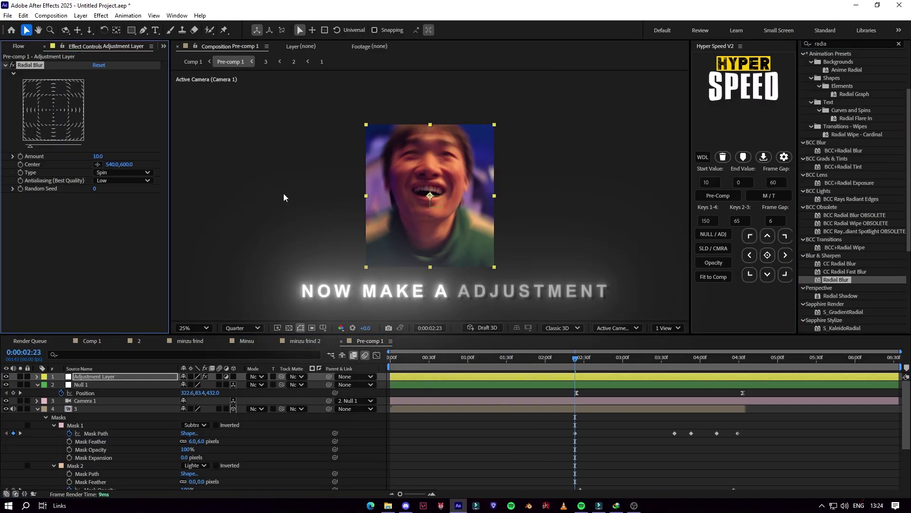
click(97, 165)
click(408, 159)
drag(409, 159, 413, 153)
click(109, 174)
click(116, 193)
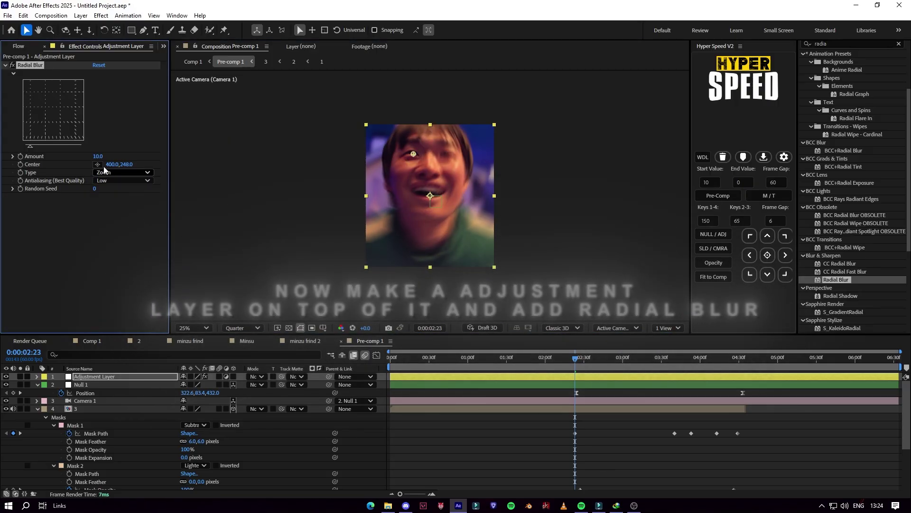
drag(97, 157, 68, 164)
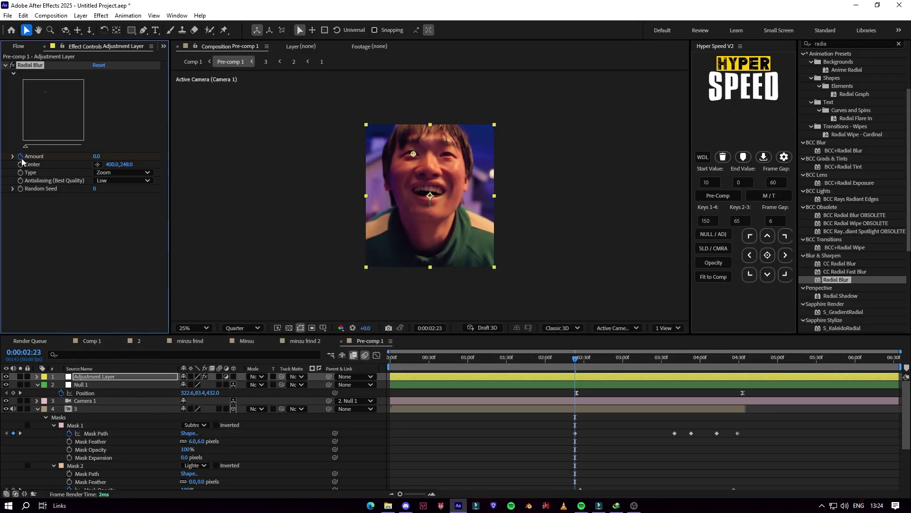
- Recentre the blur on the eye and keyframe a rising Amount at later frames of the push
drag(603, 358, 675, 363)
click(666, 363)
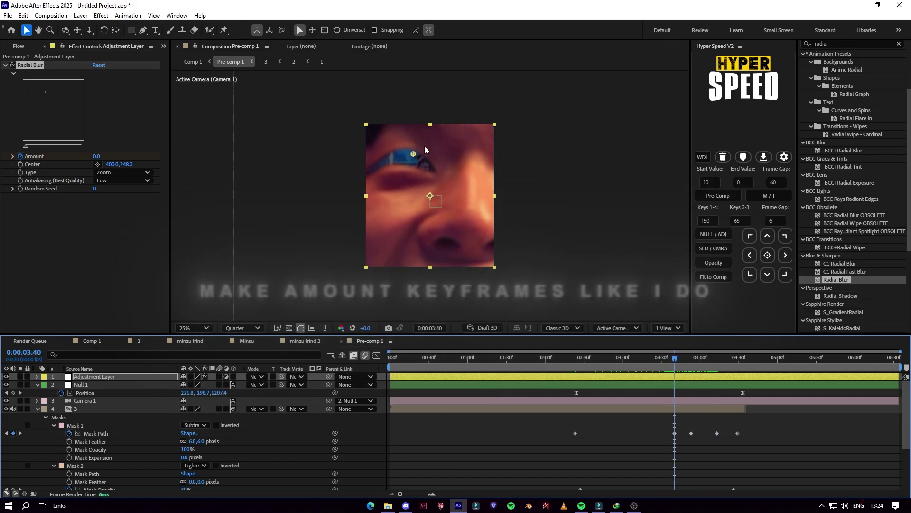
drag(413, 162, 409, 164)
drag(95, 157, 114, 153)
drag(609, 355, 739, 360)
drag(95, 156, 86, 155)
click(568, 362)
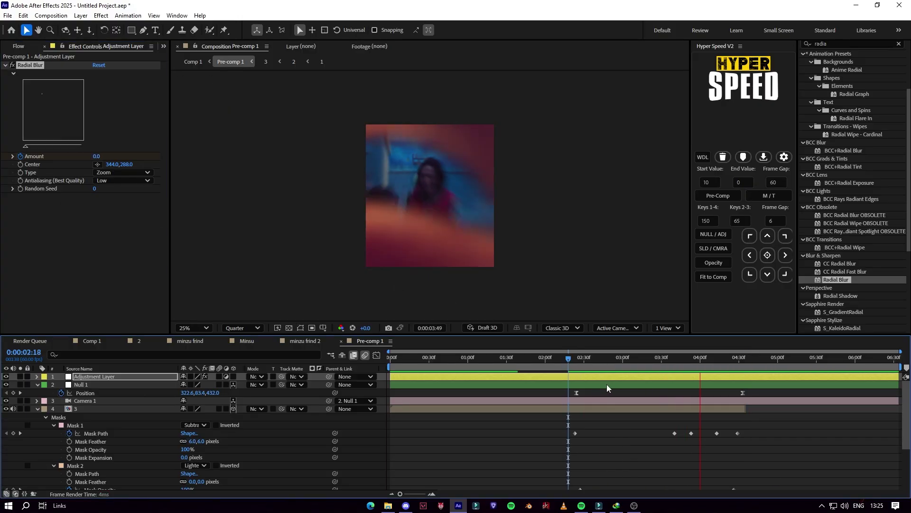
- Preview the blur animation and lower the peak Amount at 0:00:03:40 to 47
click(587, 366)
key(u)
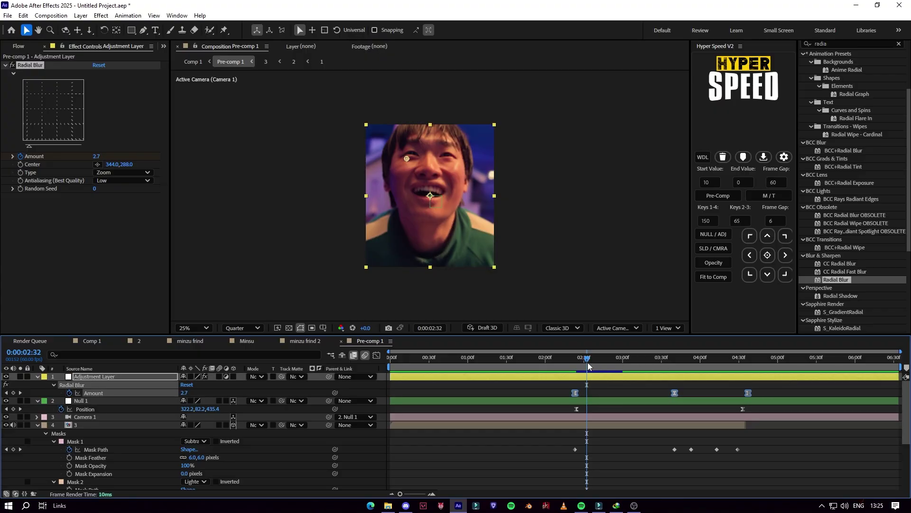
key(space)
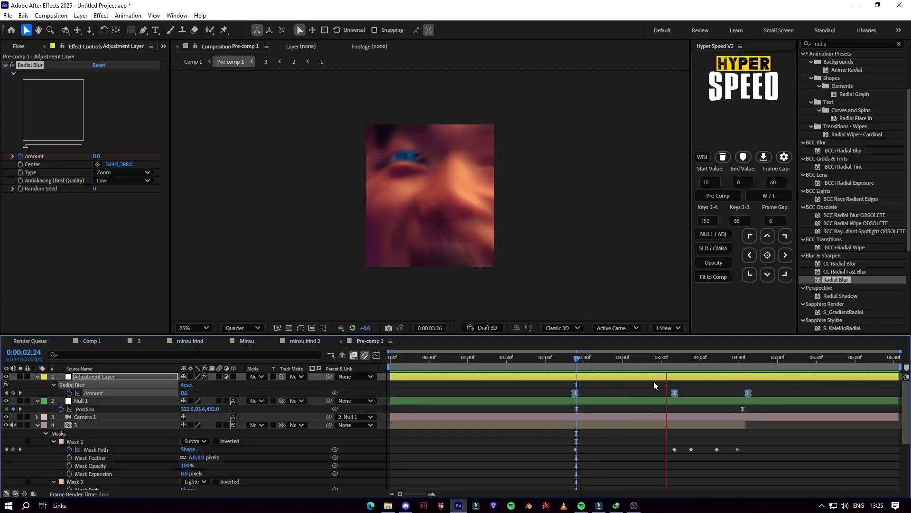
key(space)
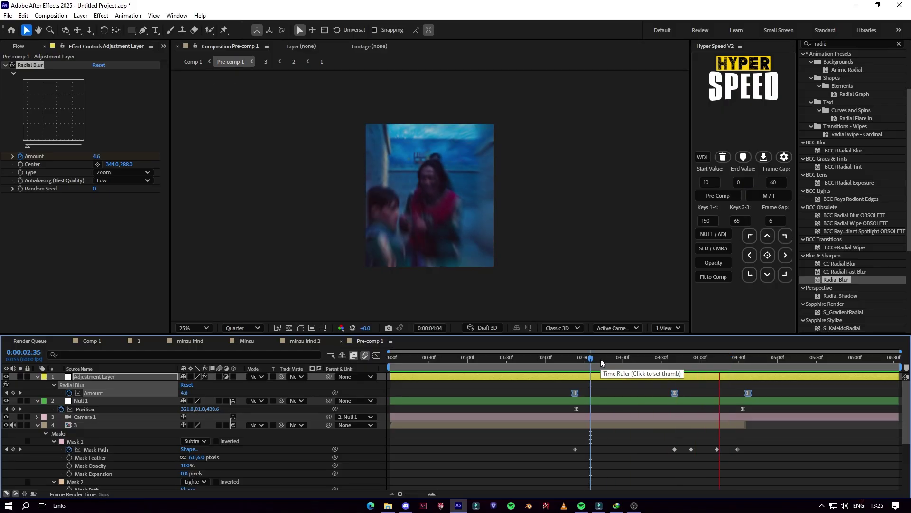
click(600, 359)
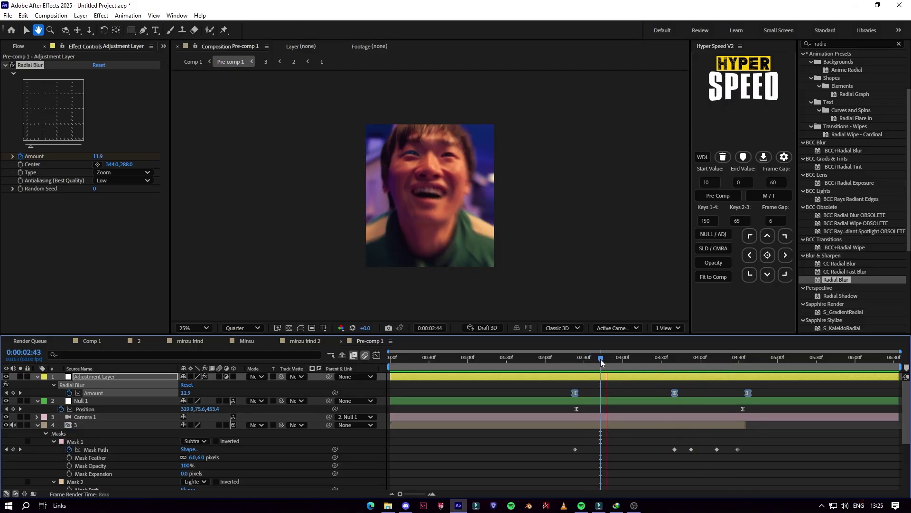
click(673, 361)
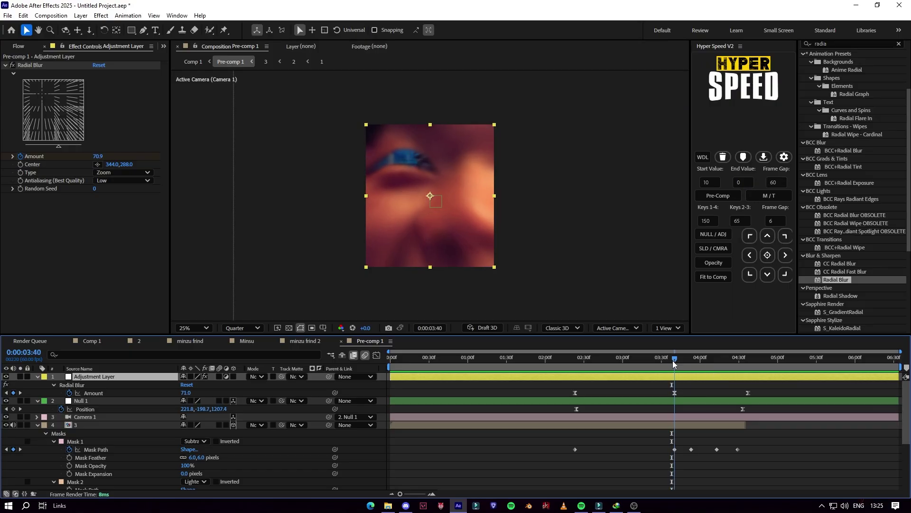
drag(189, 394, 169, 395)
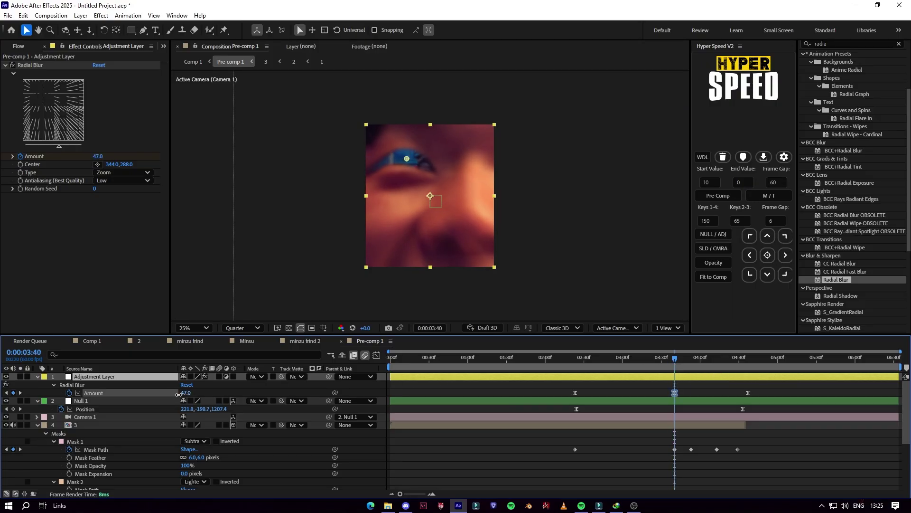
- Split the adjustment layer at 0:00:02:21 with Ctrl+Shift+D
click(582, 363)
key(u)
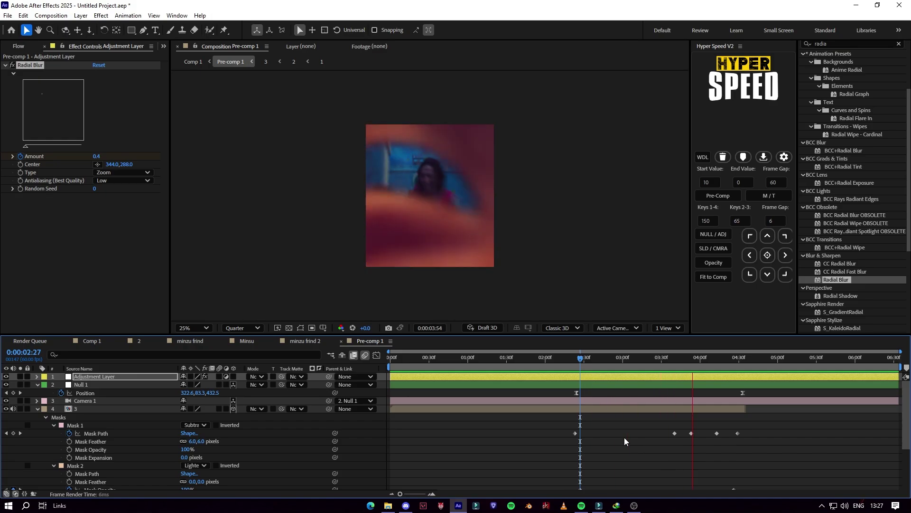
click(576, 360)
drag(576, 358, 573, 358)
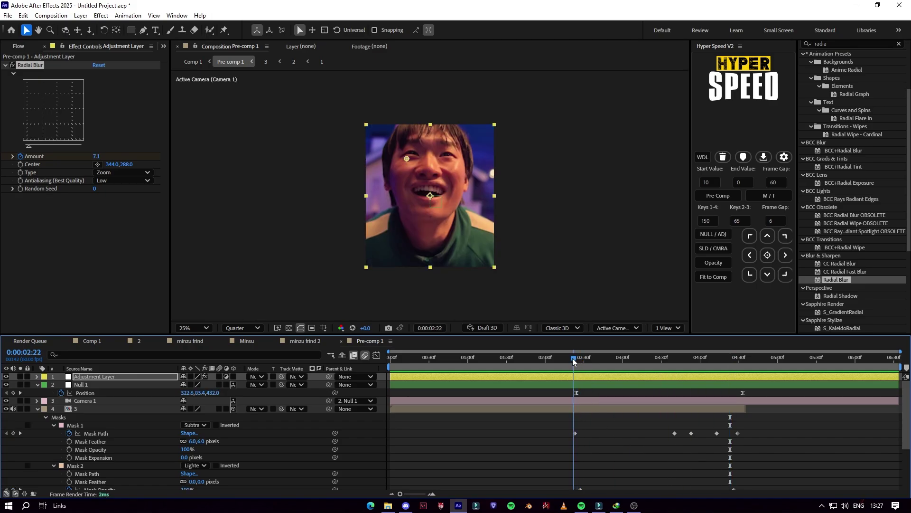
click(594, 377)
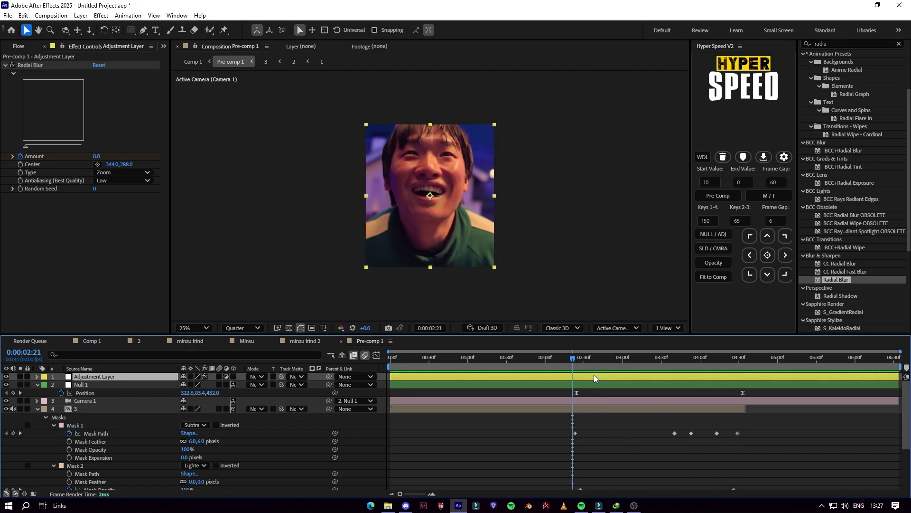
key(ctrl+shift+d)
- Delete Radial Blur from the top layer, trim its out point near 0:00:05:00, and slide it earlier
click(24, 66)
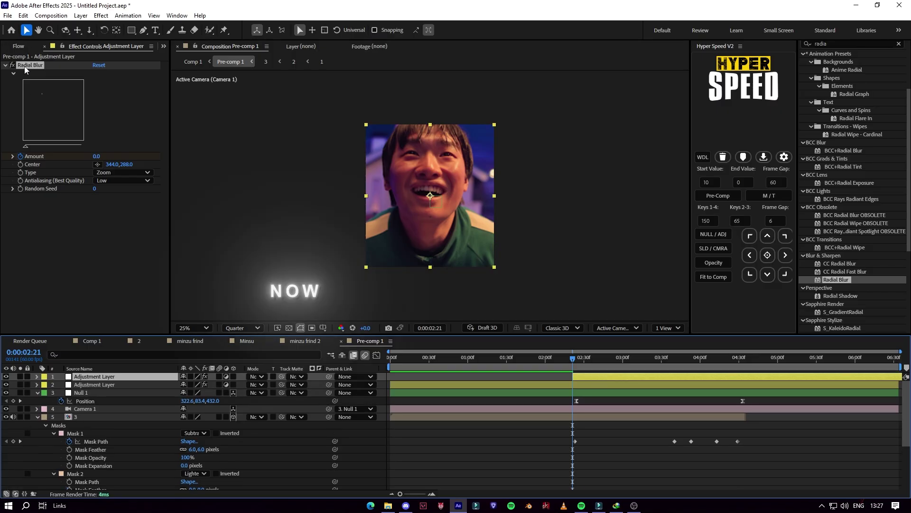
key(Delete)
click(773, 358)
key(alt+bracketright)
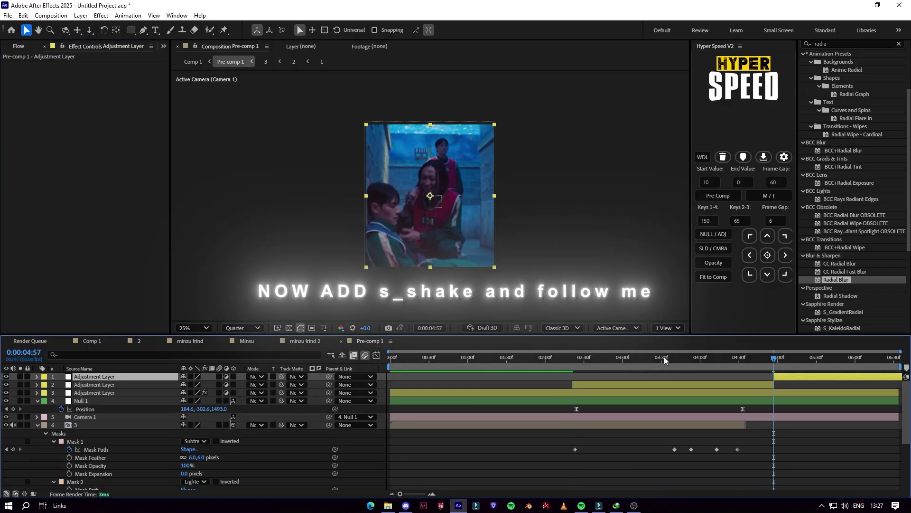
click(665, 356)
drag(667, 376, 658, 376)
- Apply Sapphire S_Shake to the top adjustment layer via an 's_sha' search
click(850, 43)
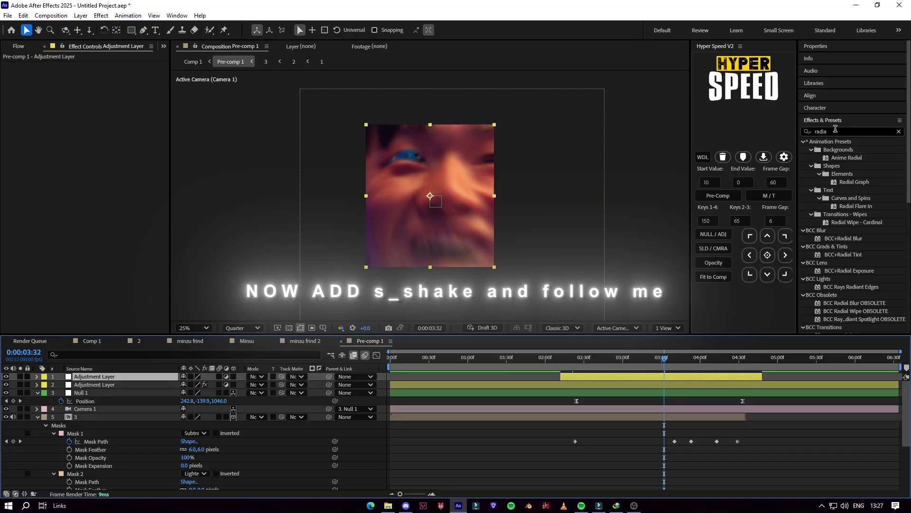
text(s_sha)
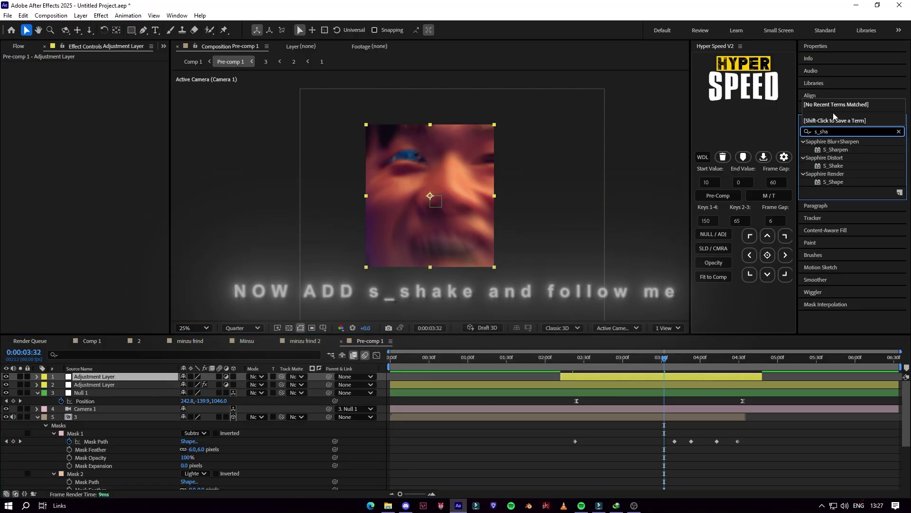
double_click(833, 166)
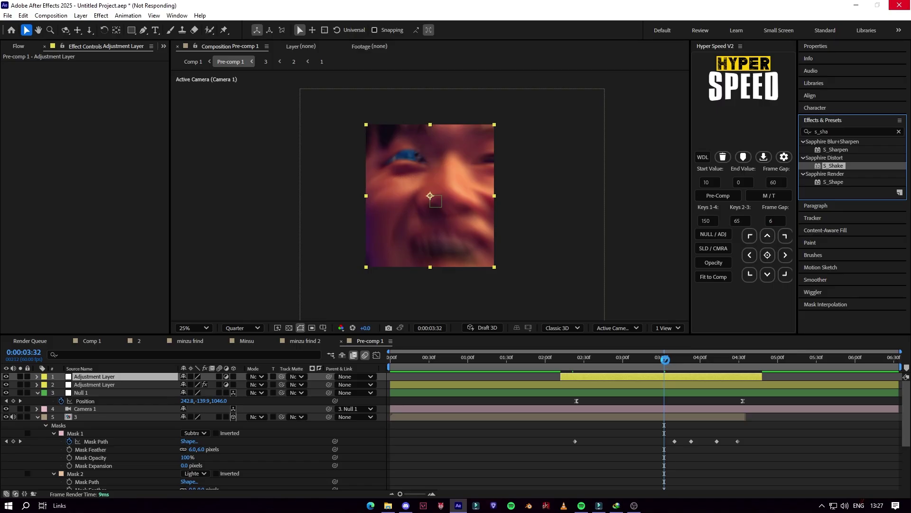
drag(664, 362, 623, 363)
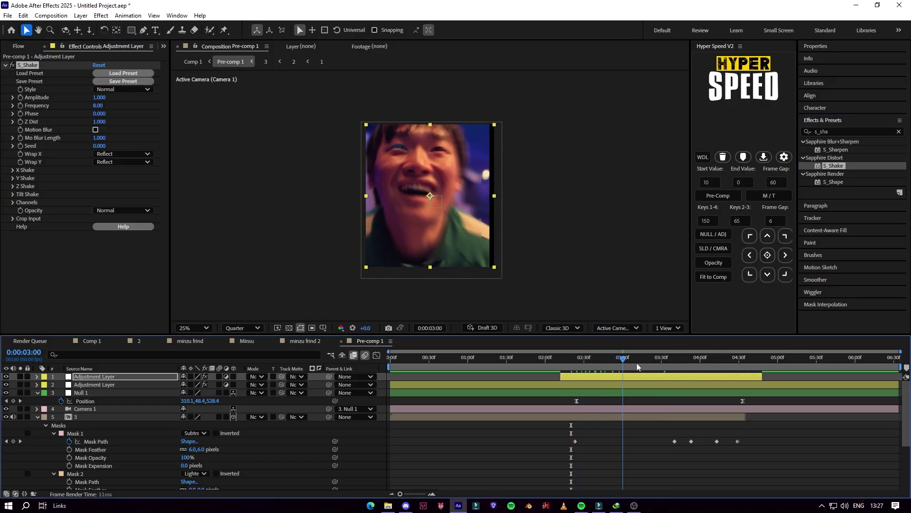
- Keyframe S_Shake Amplitude 0, 0.540, 0 at 2:30, 3:28, 4:34 and place Motion Tile above S_Shake
click(660, 363)
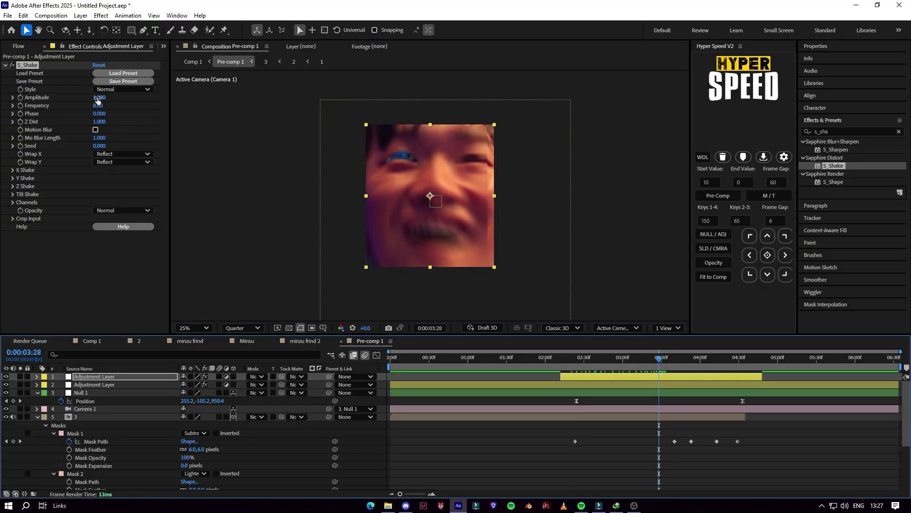
drag(97, 99, 49, 98)
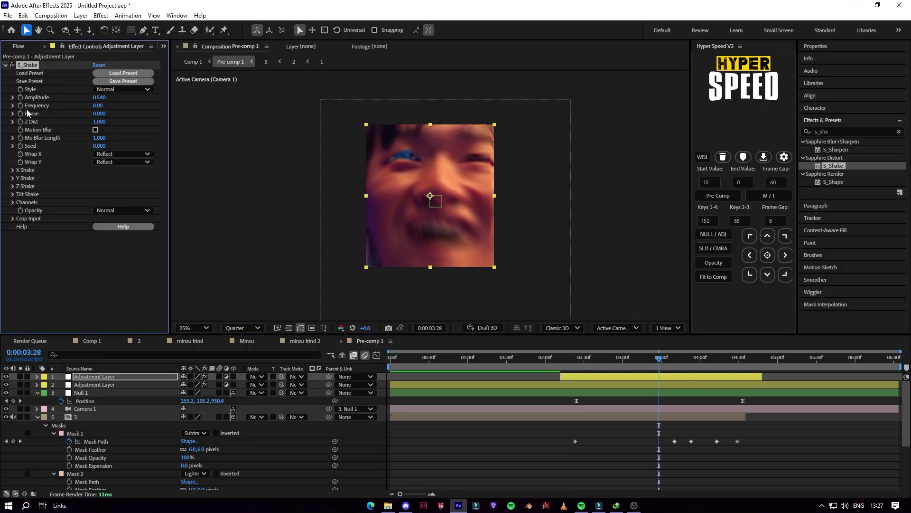
drag(633, 360, 584, 361)
drag(85, 96, 62, 97)
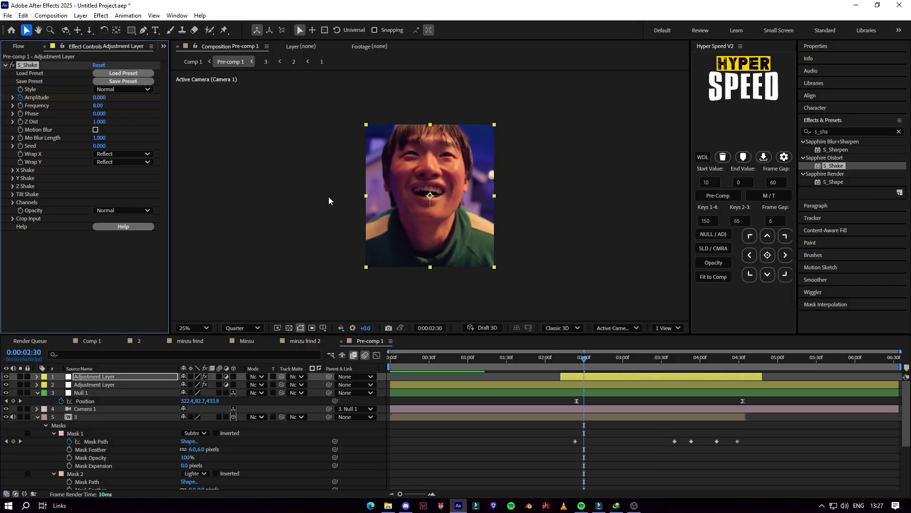
key(u)
drag(594, 361, 744, 353)
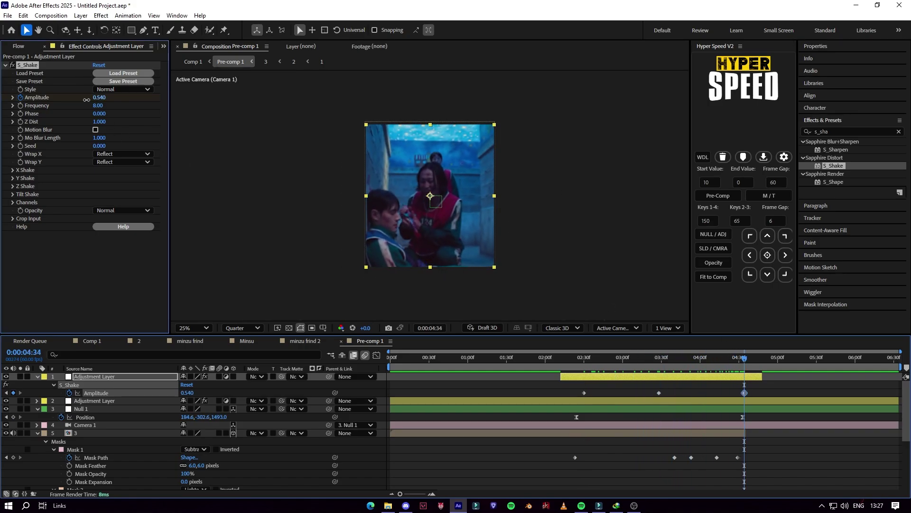
drag(92, 98, 66, 98)
click(769, 196)
drag(21, 238, 45, 65)
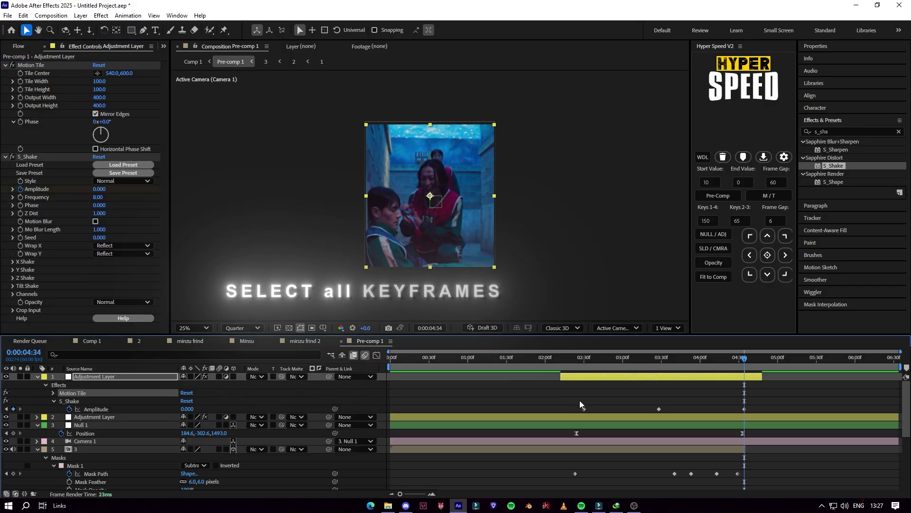